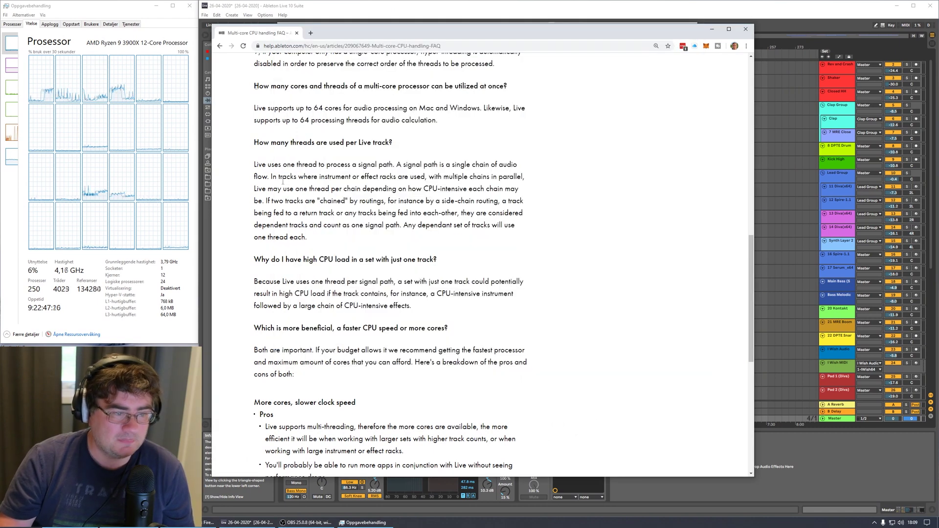
# - Highlight the FAQ question on usable cores and threads and the threads-per-track paragraph
pyautogui.moveTo(255, 86); pyautogui.dragTo(501, 86)
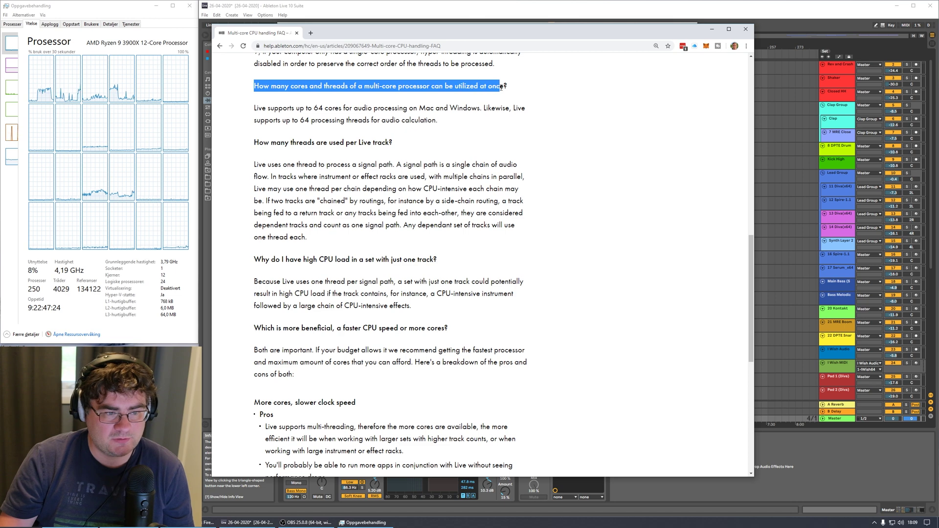
pyautogui.click(269, 108)
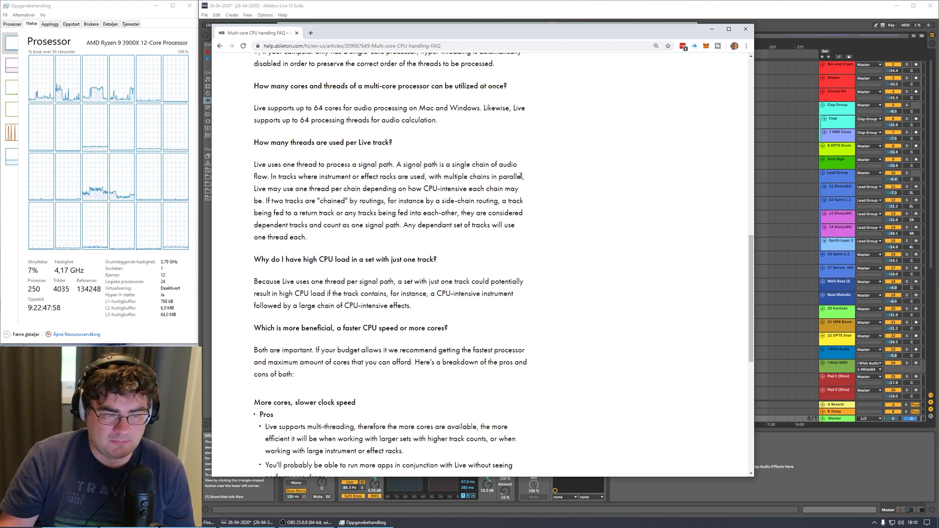
pyautogui.tripleClick(281, 186)
pyautogui.click(319, 186)
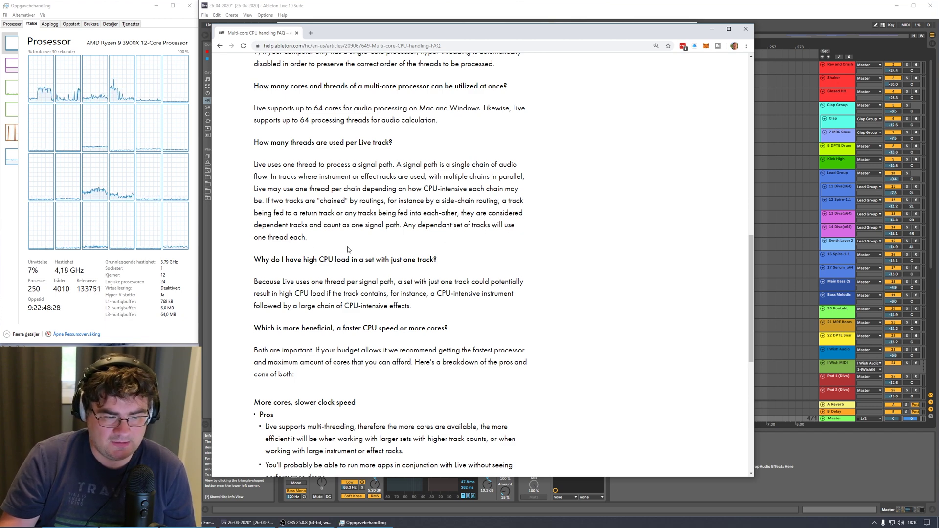
# - Scroll to the more-cores versus faster-clock sections, highlighting the fastest-processor line, then bring OBS forward
pyautogui.scroll(-1, 305, 238)
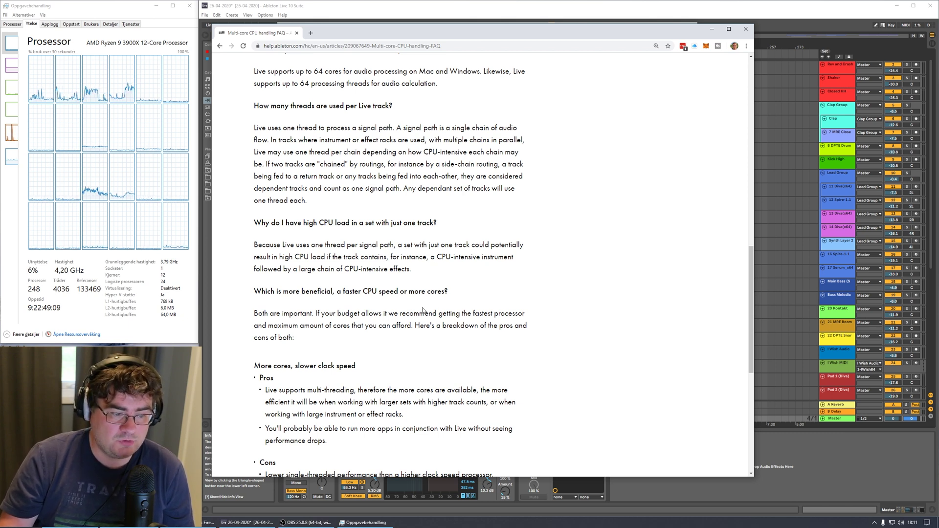
pyautogui.moveTo(494, 314); pyautogui.dragTo(517, 324)
pyautogui.click(345, 325)
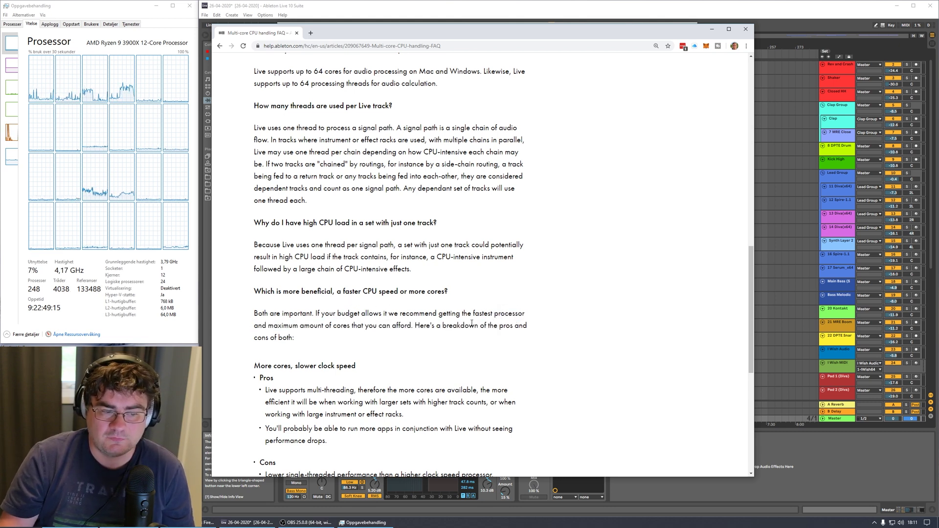
pyautogui.scroll(-3, 346, 263)
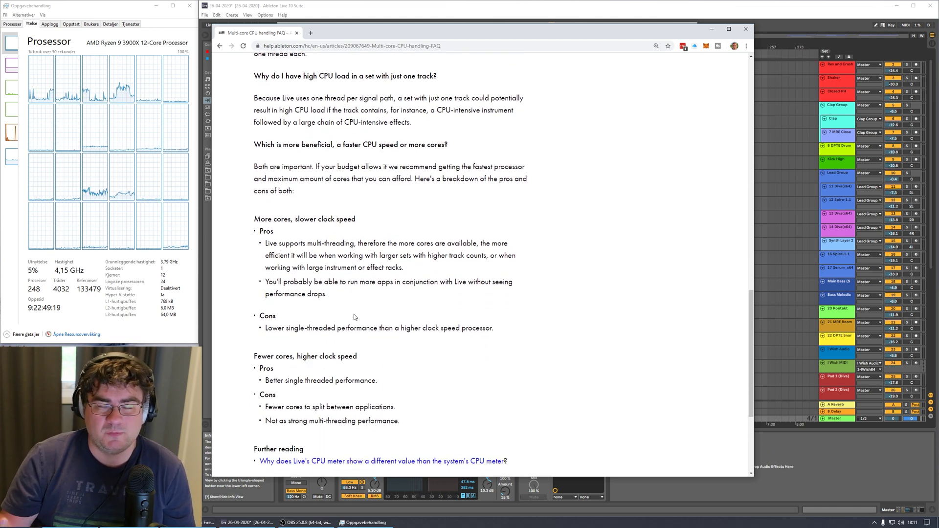
pyautogui.click(299, 523)
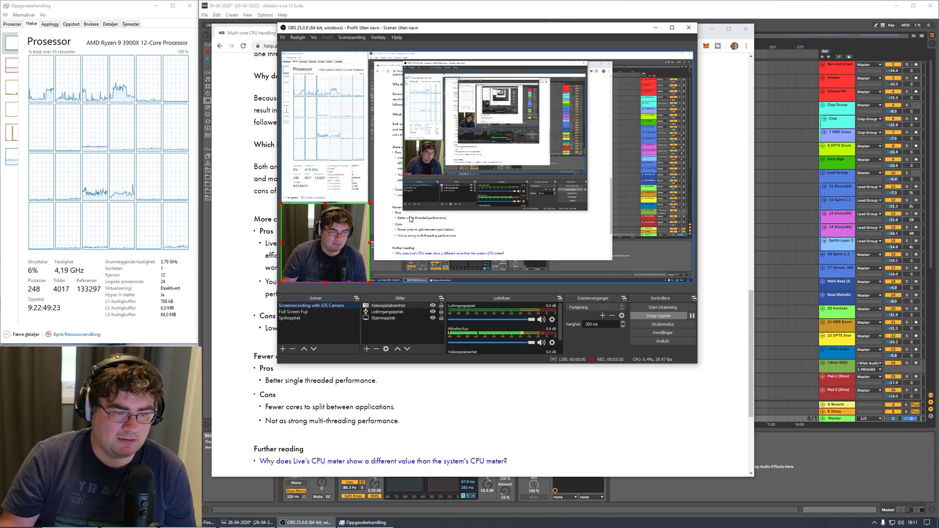
# - Close the help article browser and set a loop region in the arrangement's middle in Live
pyautogui.click(745, 29)
pyautogui.click(767, 15)
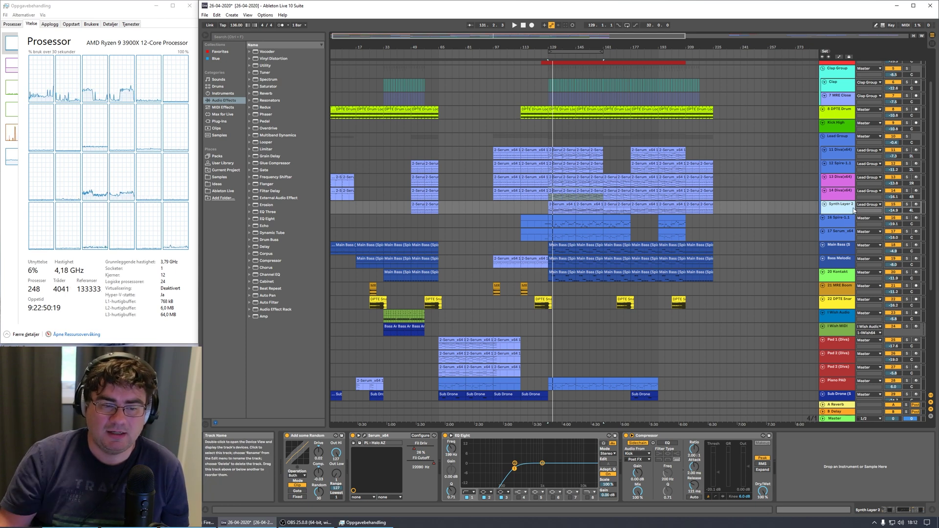
pyautogui.click(586, 51)
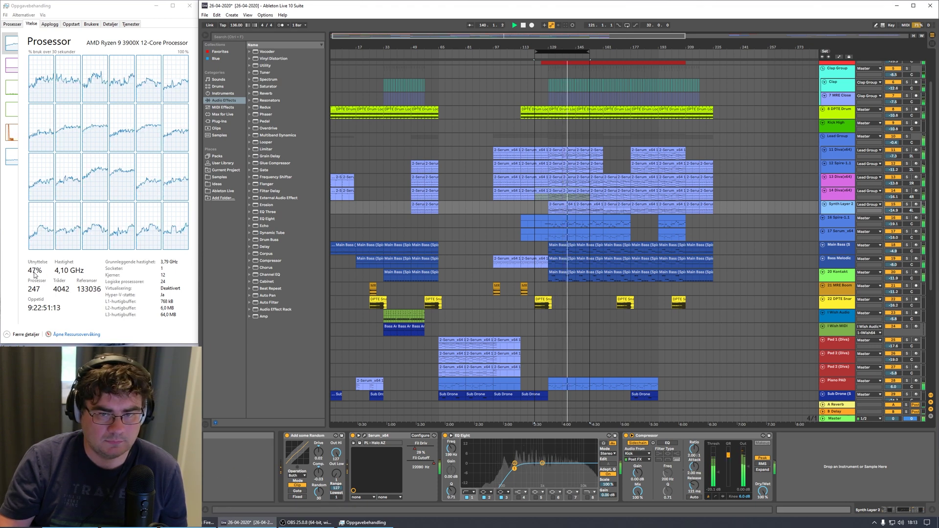
# - Stop playback and enlarge the Task Manager CPU graphs
pyautogui.press('space')
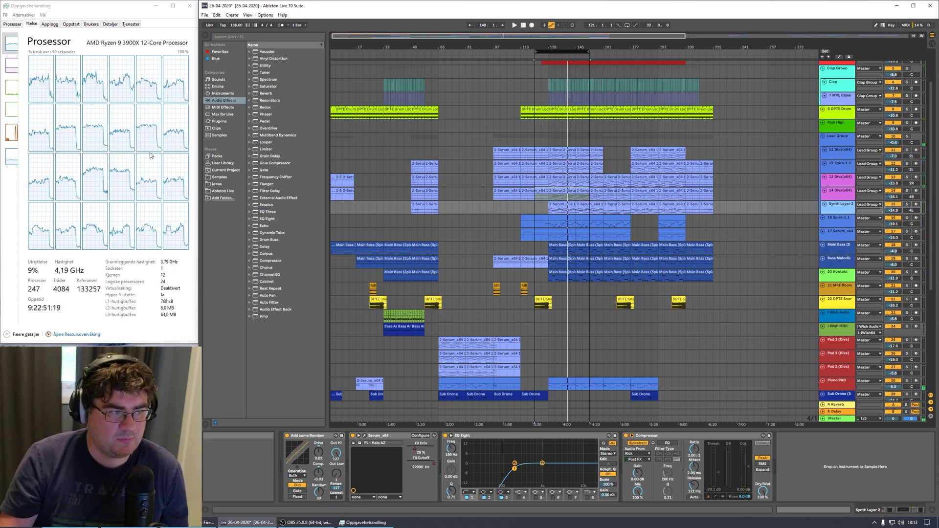
pyautogui.click(71, 10)
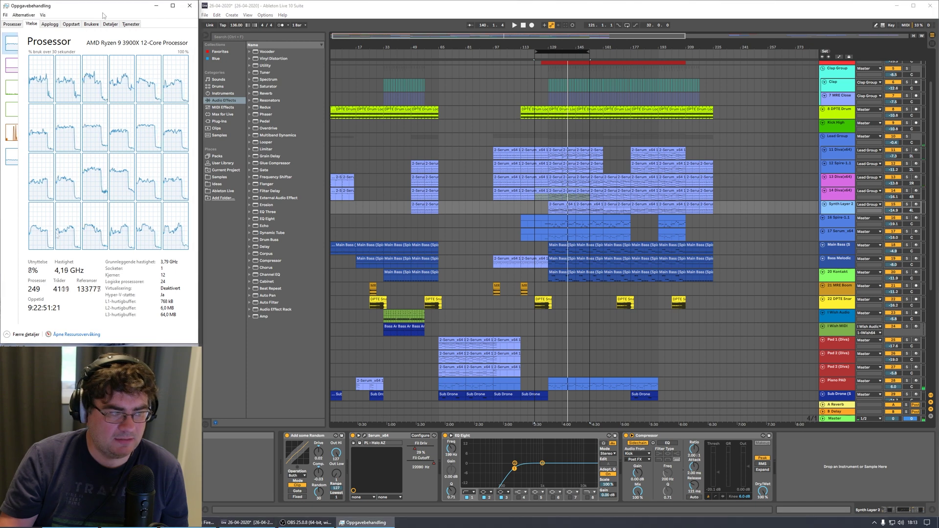
pyautogui.moveTo(128, 1); pyautogui.dragTo(127, 3)
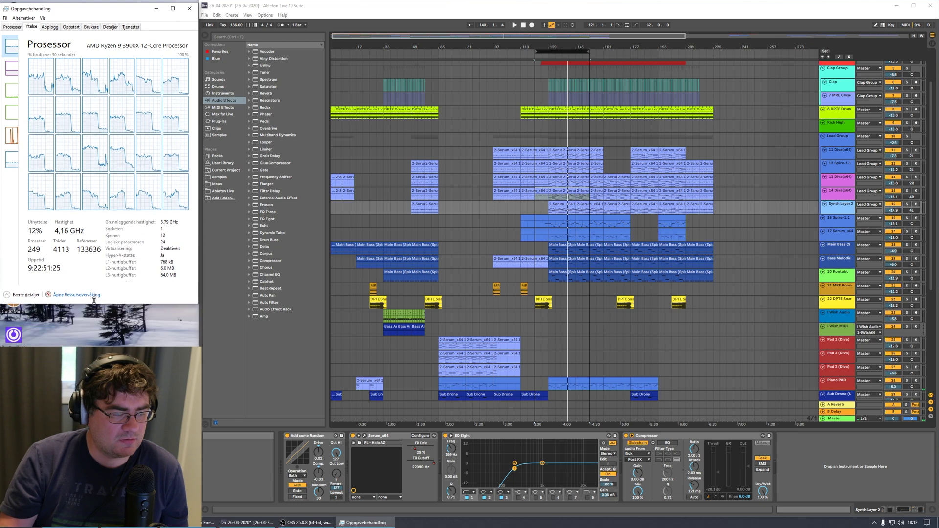
pyautogui.moveTo(92, 10); pyautogui.dragTo(92, 7)
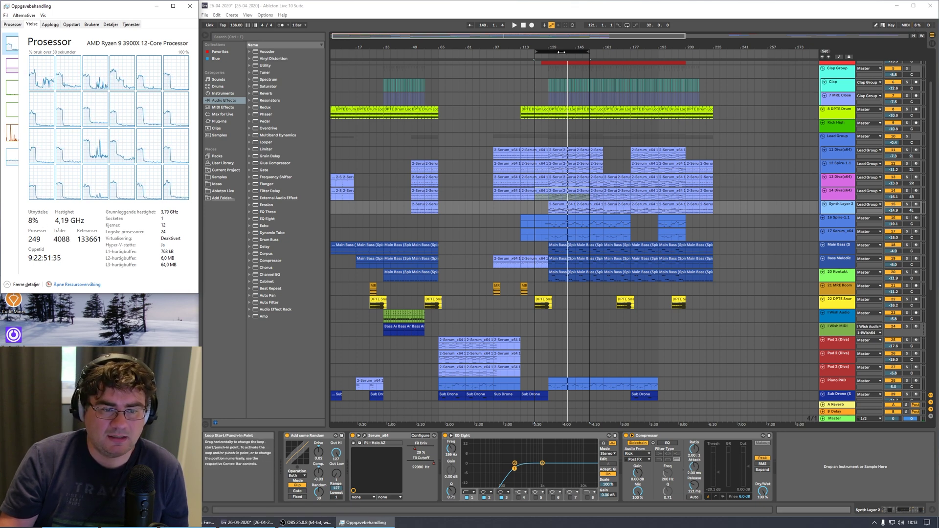
# - Move the loop to bars 133–165, restart playback and select the 12 Spire-1.1 track
pyautogui.moveTo(566, 51); pyautogui.dragTo(586, 56)
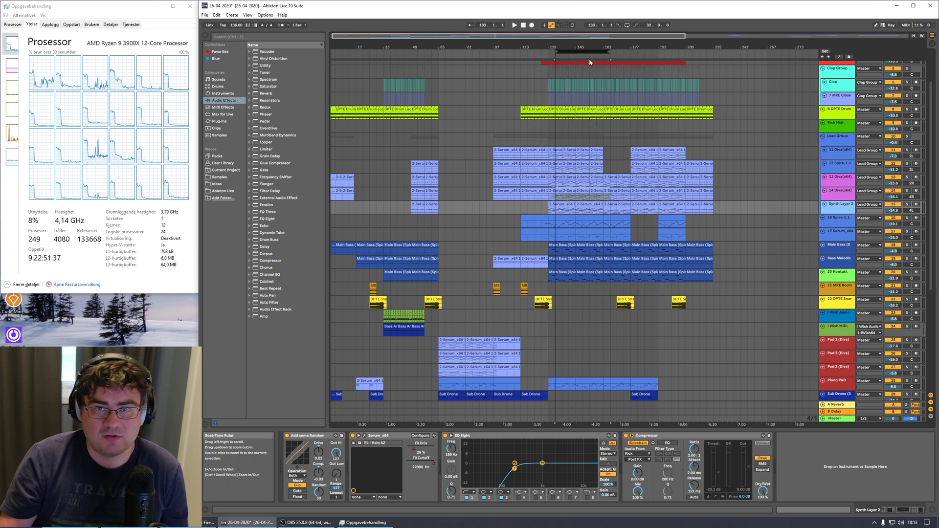
pyautogui.press('space')
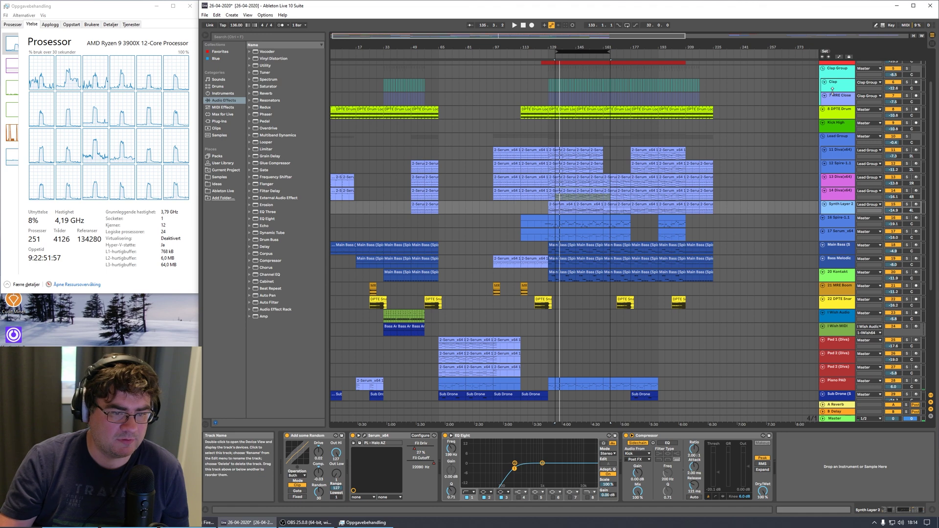
pyautogui.scroll(-1, 660, 143)
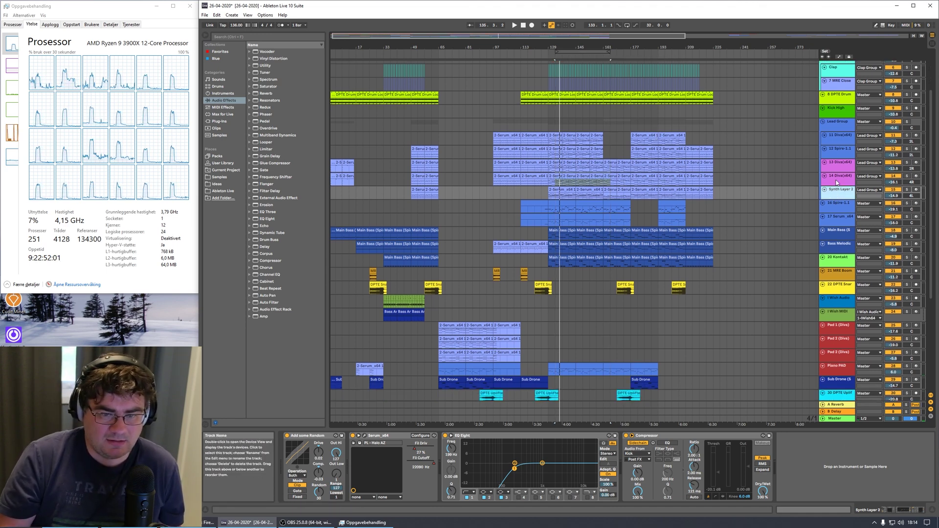
pyautogui.click(838, 154)
pyautogui.click(839, 143)
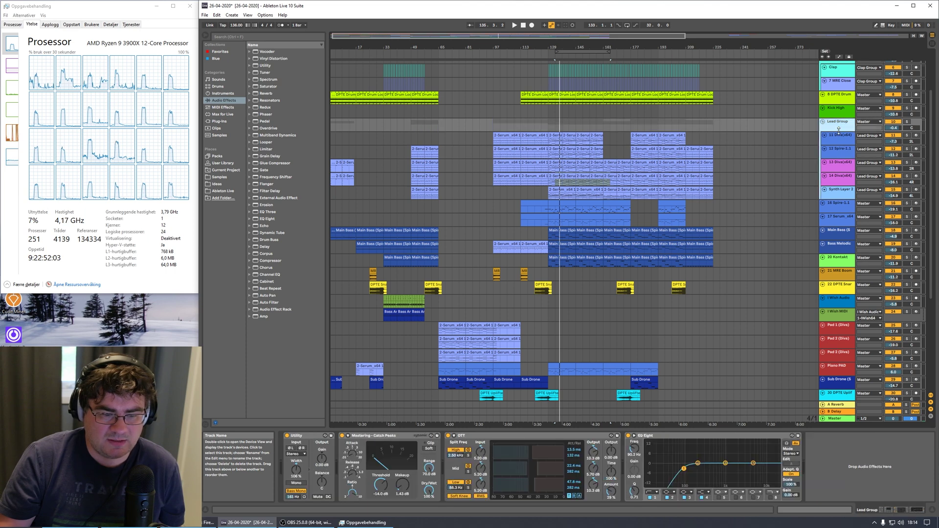
pyautogui.click(844, 157)
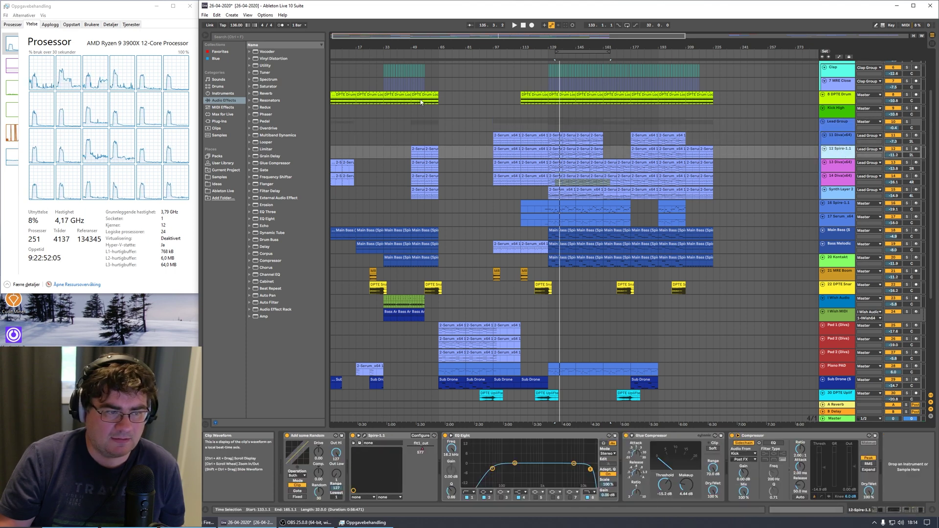
pyautogui.click(265, 16)
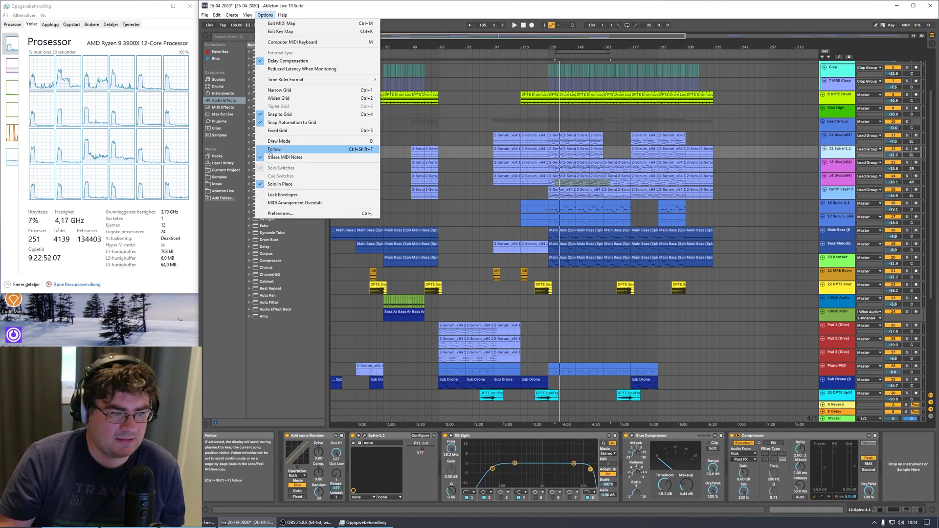
pyautogui.click(275, 214)
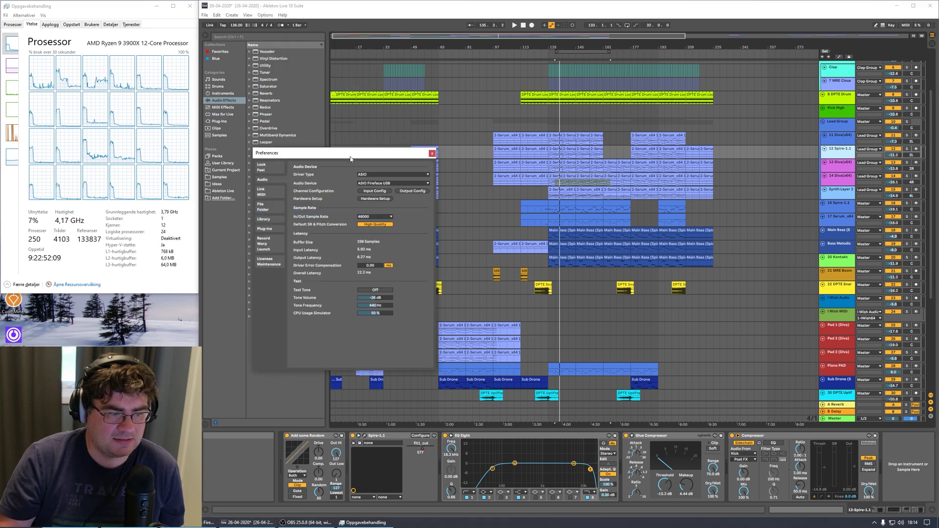
pyautogui.moveTo(350, 159); pyautogui.dragTo(618, 90)
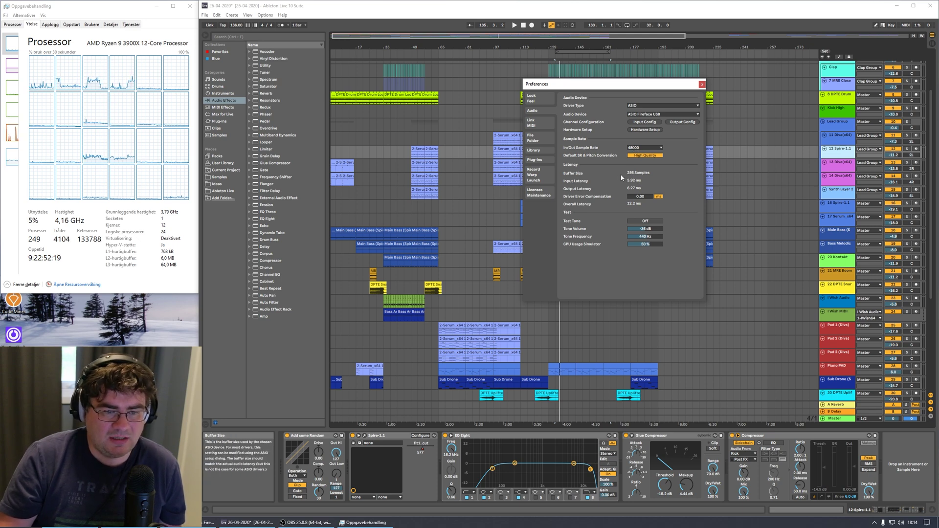
pyautogui.click(702, 85)
pyautogui.click(232, 15)
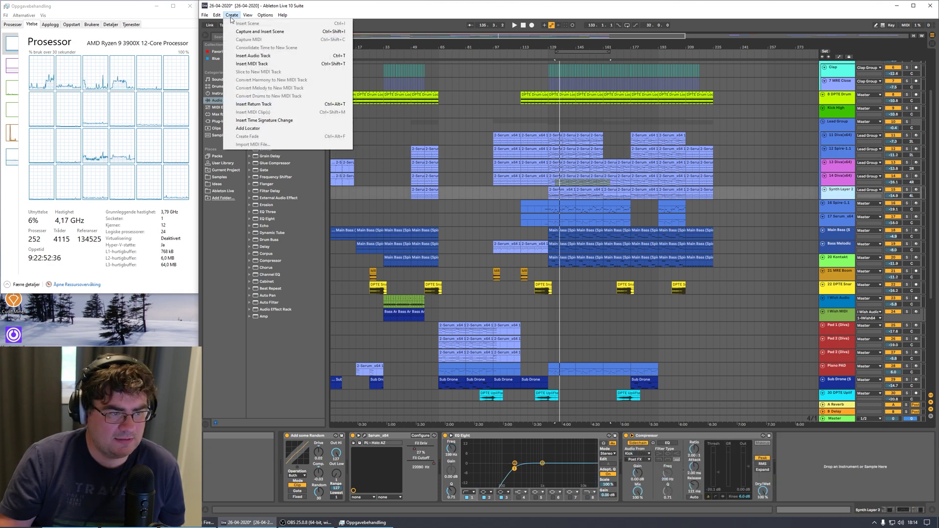
# - In Synth Layer 2's Serum, enable oscillator B and raise oscillator A unison to 16 voices
pyautogui.click(253, 63)
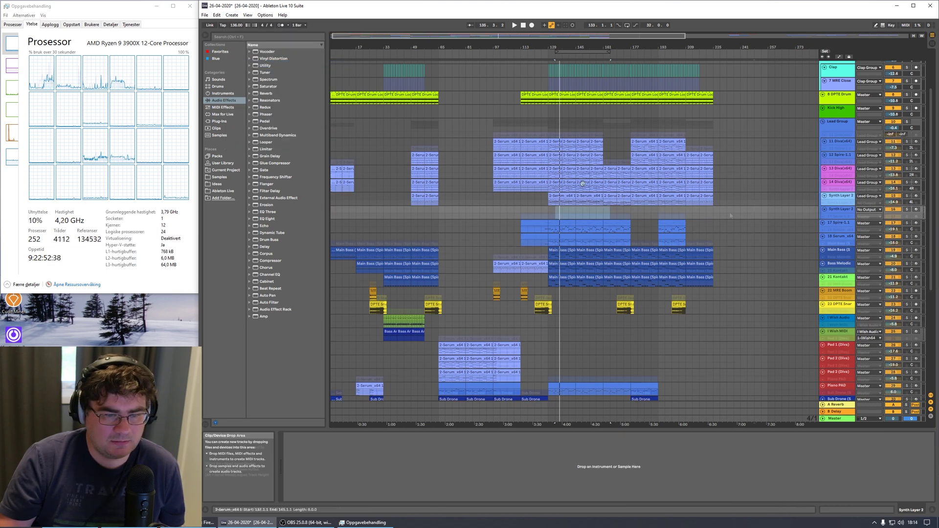
pyautogui.click(562, 194)
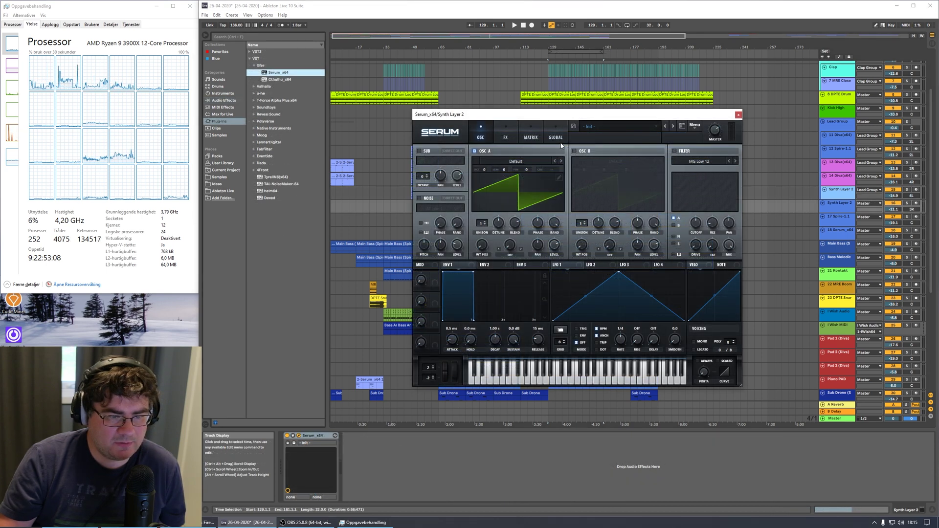
pyautogui.click(556, 137)
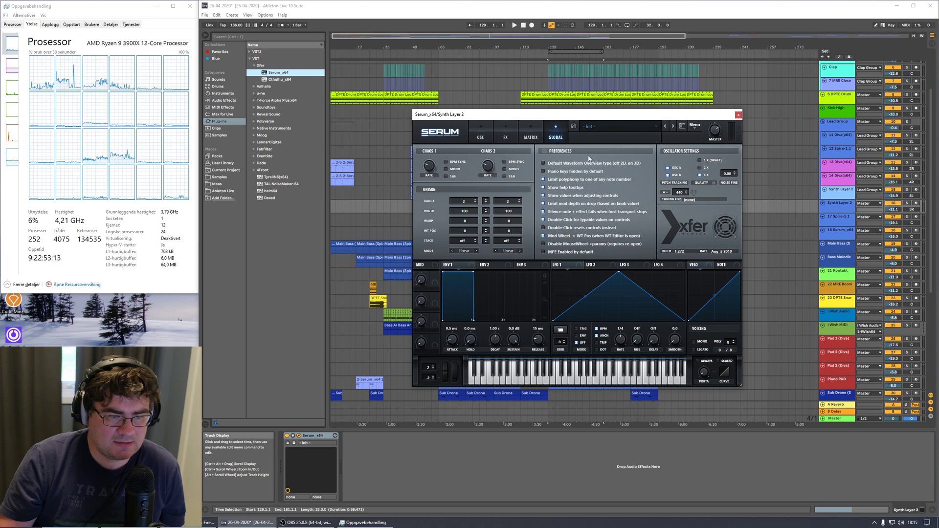
pyautogui.click(482, 135)
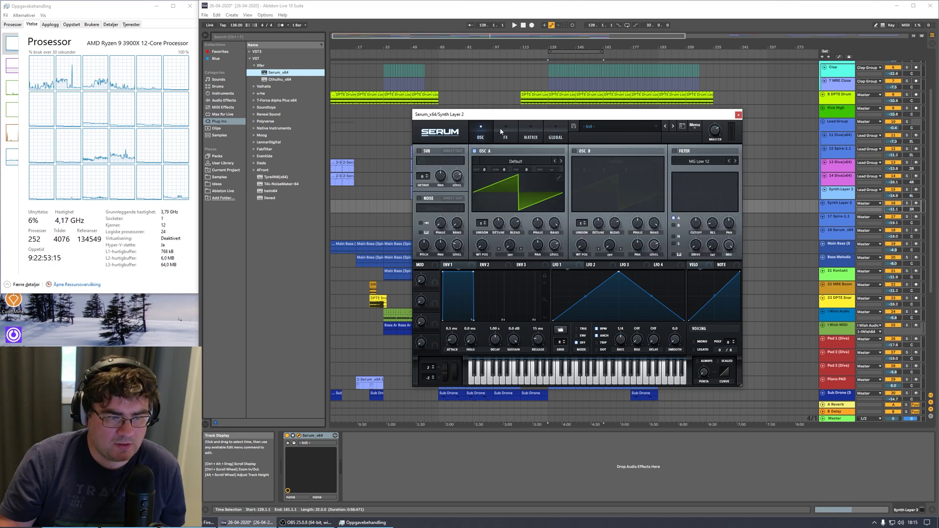
pyautogui.click(575, 151)
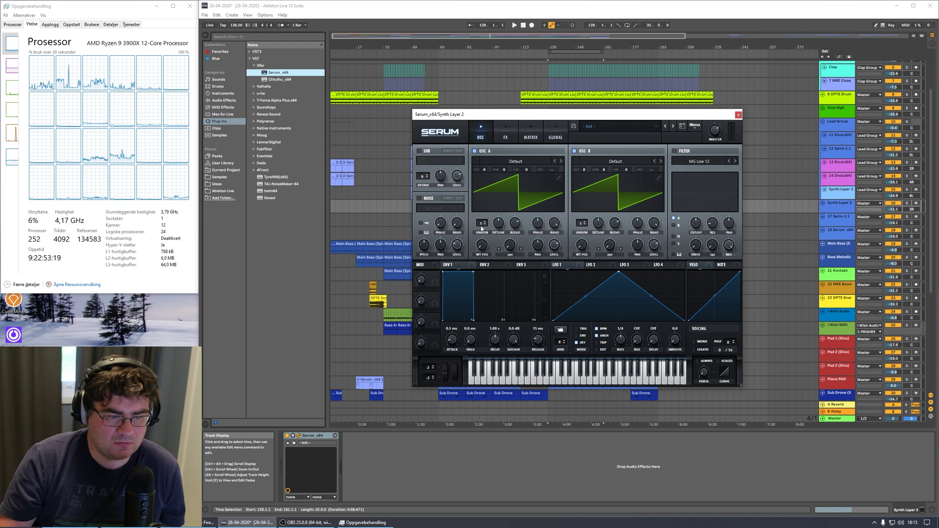
pyautogui.moveTo(481, 225); pyautogui.dragTo(482, 195)
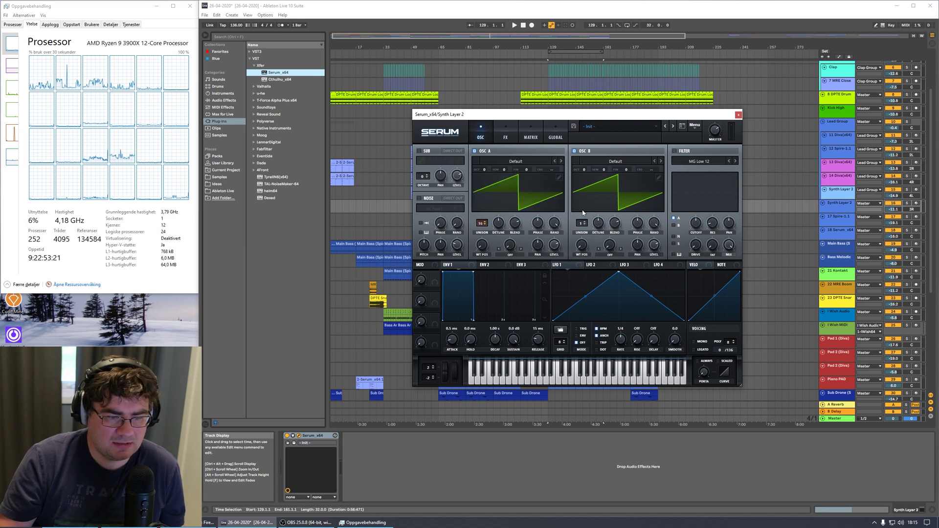
pyautogui.moveTo(581, 228); pyautogui.dragTo(582, 225)
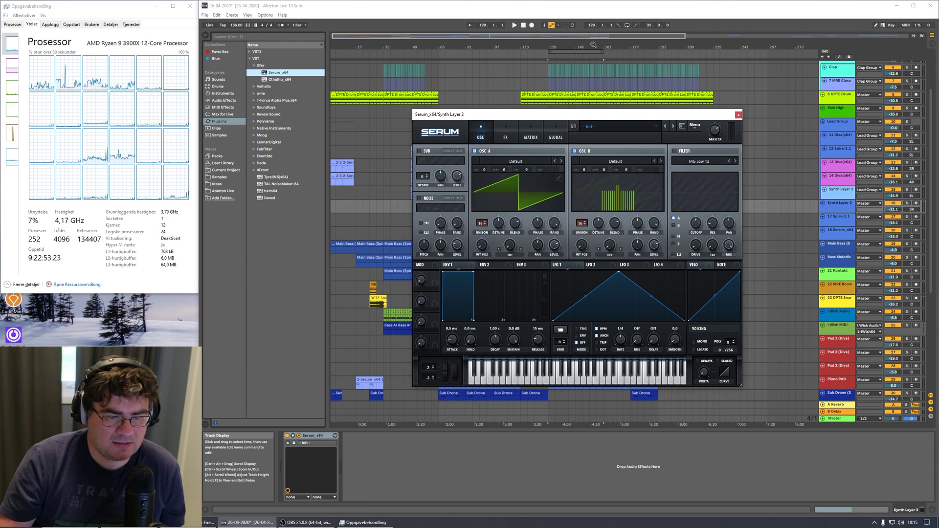
# - Hide the Serum window and briefly play and stop the loop
pyautogui.hotkey('ctrl', 'alt', 'p')
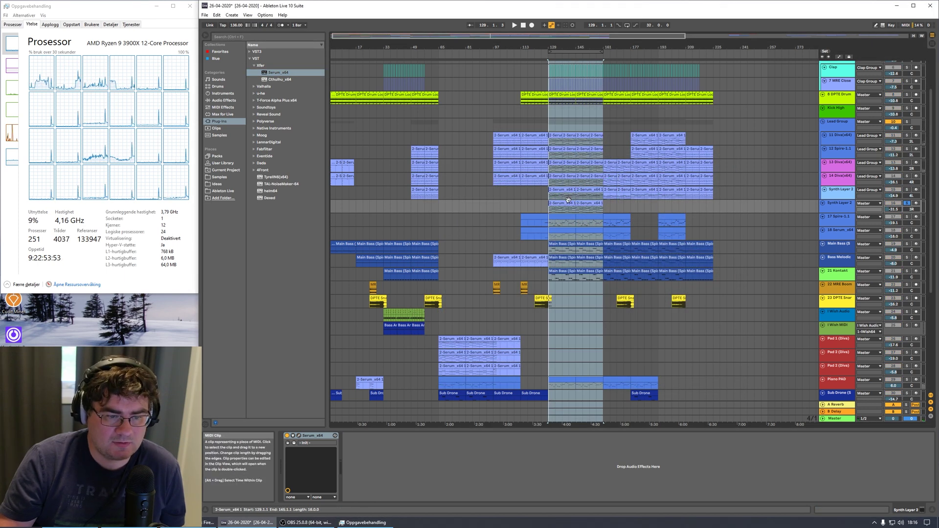
pyautogui.press('space')
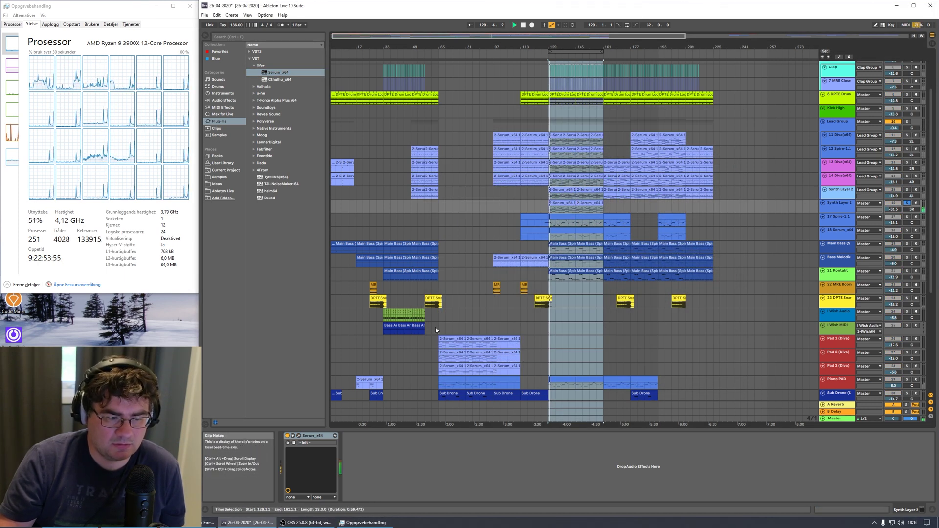
pyautogui.press('space')
# - Reopen Serum, lengthen the ENV1 release to about 1.79 s and replay the loop
pyautogui.hotkey('ctrl', 'alt', 'p')
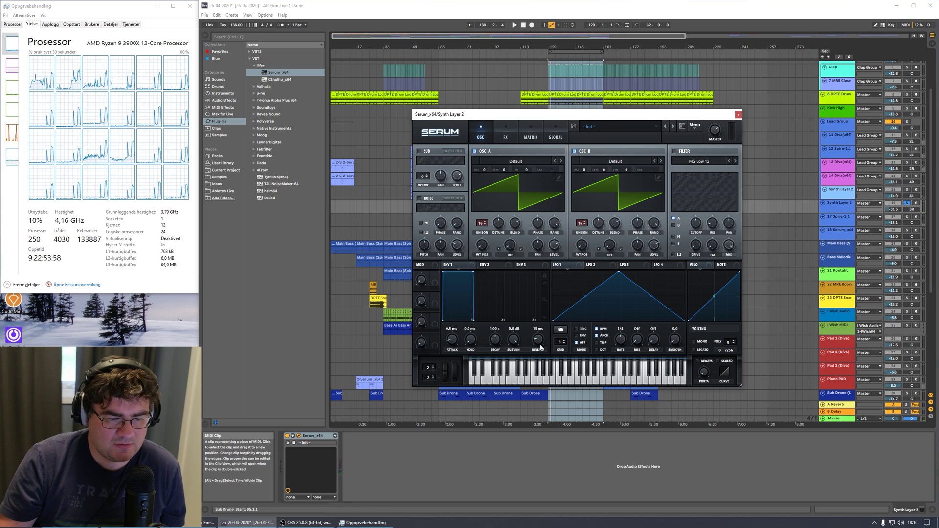
pyautogui.moveTo(473, 320); pyautogui.dragTo(547, 319)
pyautogui.press('space')
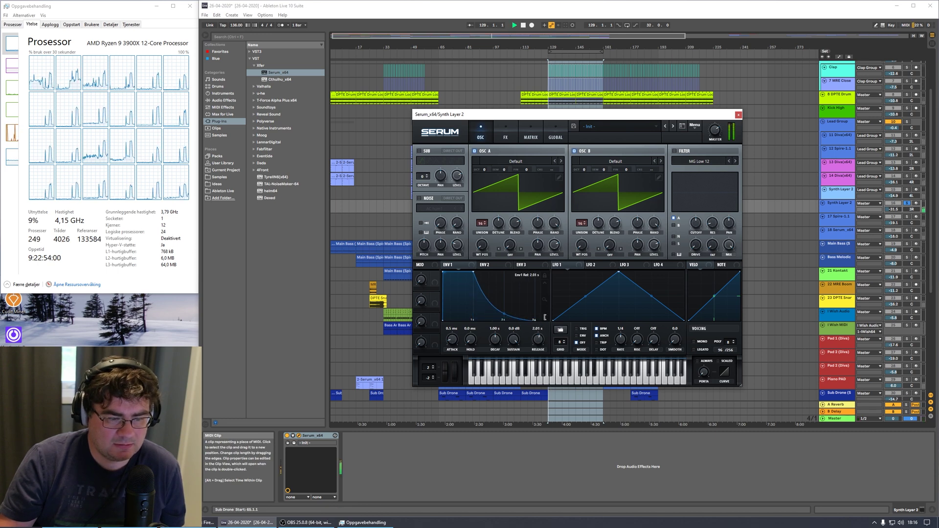
pyautogui.scroll(2, 538, 345)
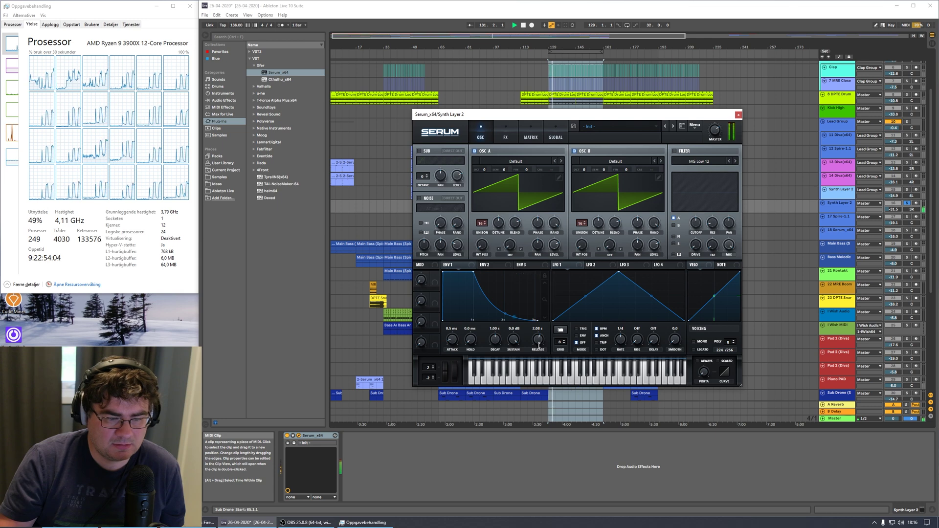
pyautogui.scroll(-3, 538, 345)
pyautogui.scroll(-1, 539, 344)
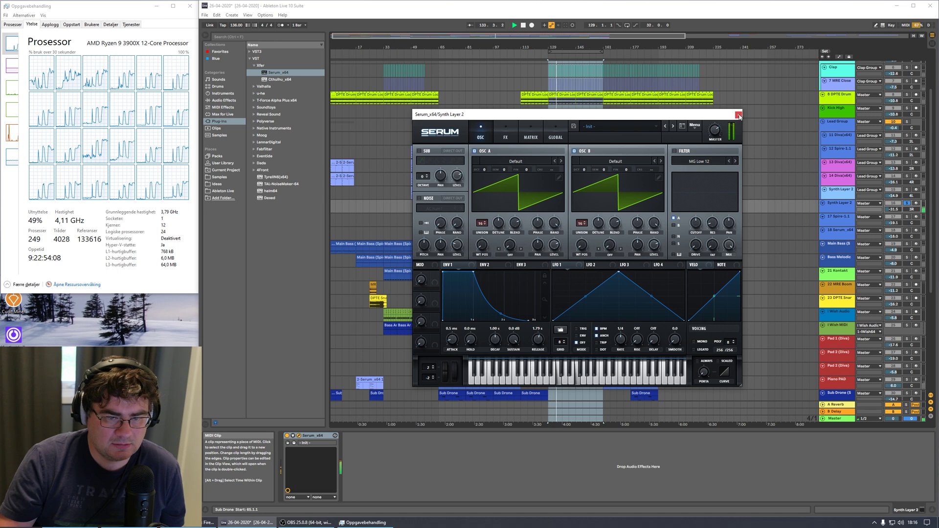
# - Close Serum, duplicate Synth Layer 2 several times with Duplicate and Ctrl+D, and play the loop
pyautogui.click(738, 115)
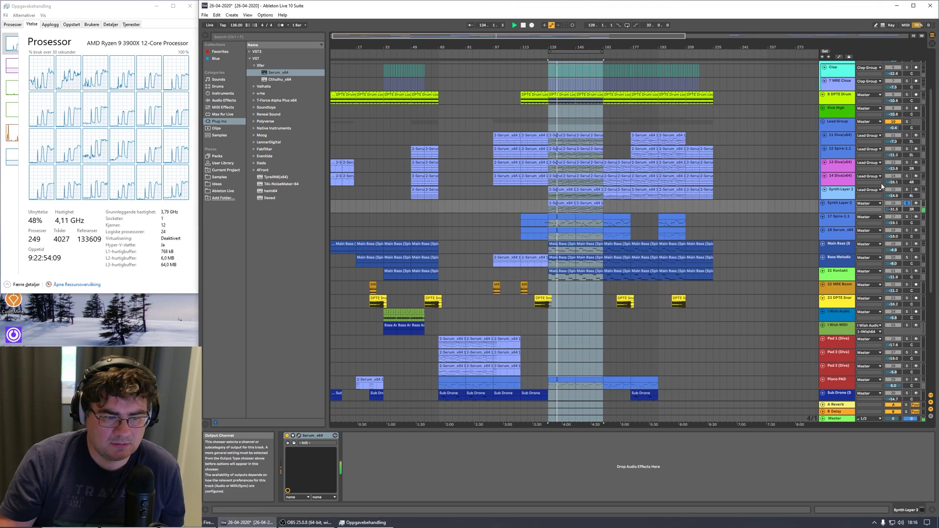
pyautogui.rightClick(828, 210)
pyautogui.click(846, 231)
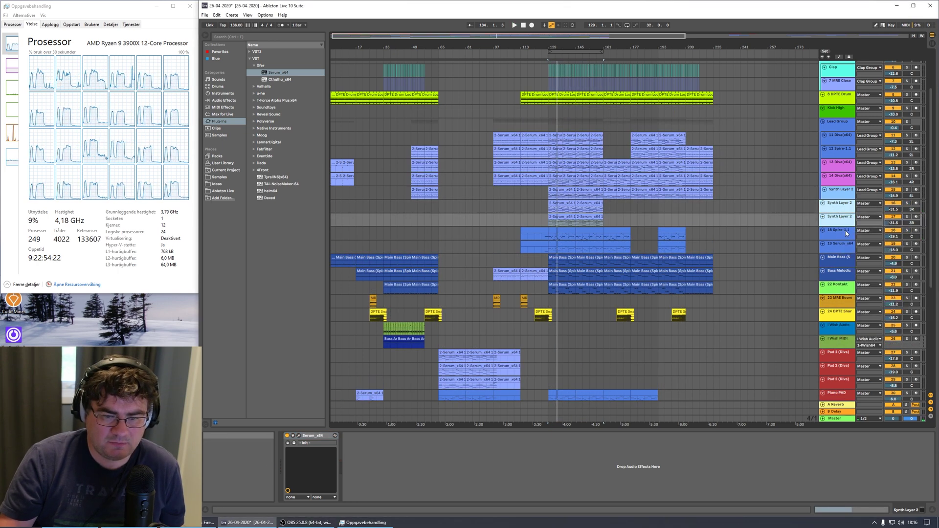
pyautogui.hotkey('ctrl', 'd')
pyautogui.hotkey('ctrl', 'd')
pyautogui.click(572, 50)
pyautogui.hotkey('ctrl', 'd')
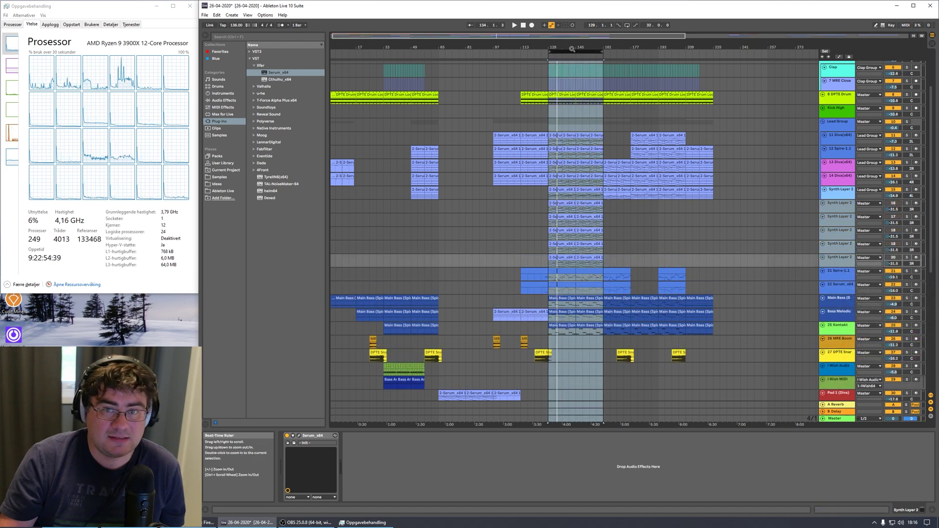
pyautogui.press('space')
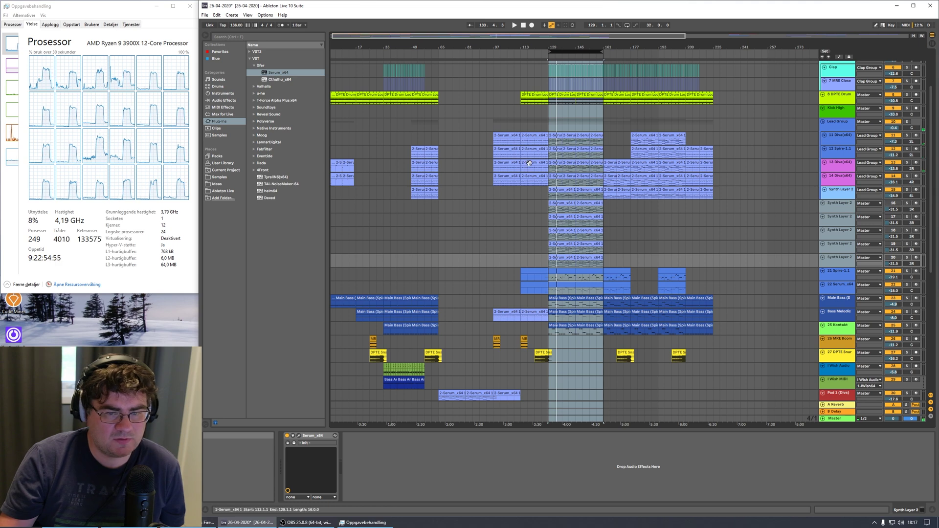
pyautogui.click(839, 216)
# - Duplicate the selected Synth Layer 2 copies, then play and stop the 129–161 loop
pyautogui.rightClick(842, 271)
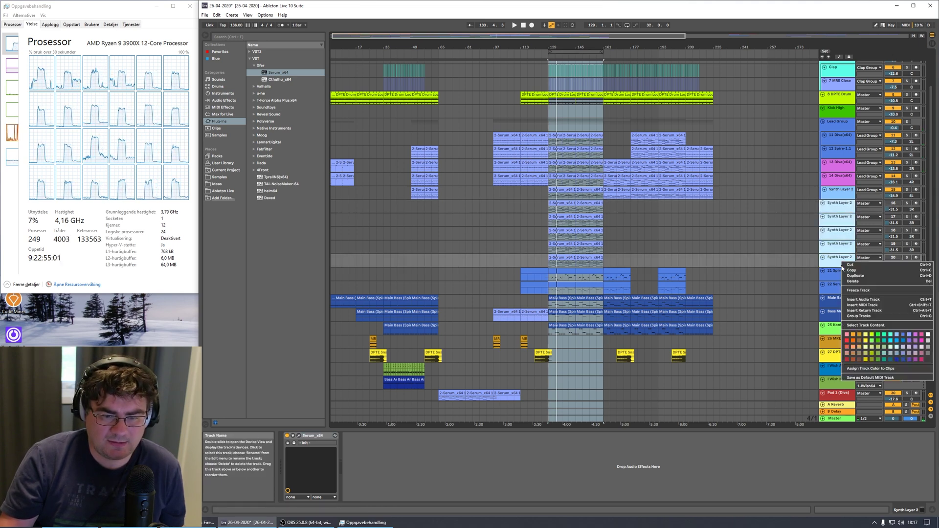
pyautogui.click(861, 295)
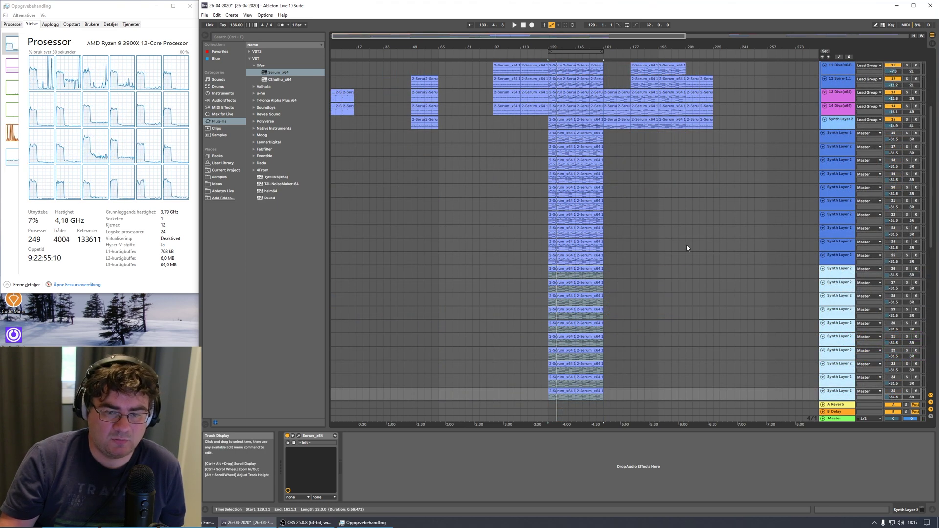
pyautogui.scroll(10, 687, 248)
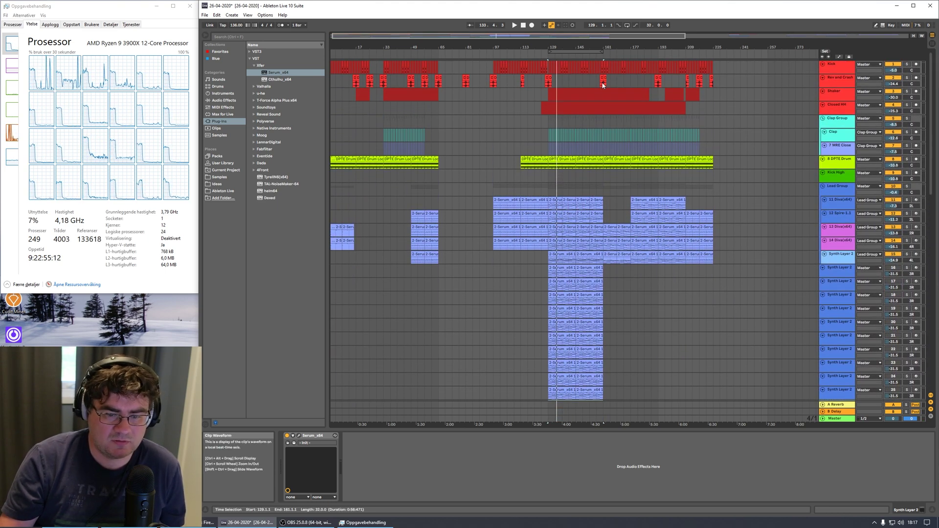
pyautogui.click(583, 52)
pyautogui.press('space')
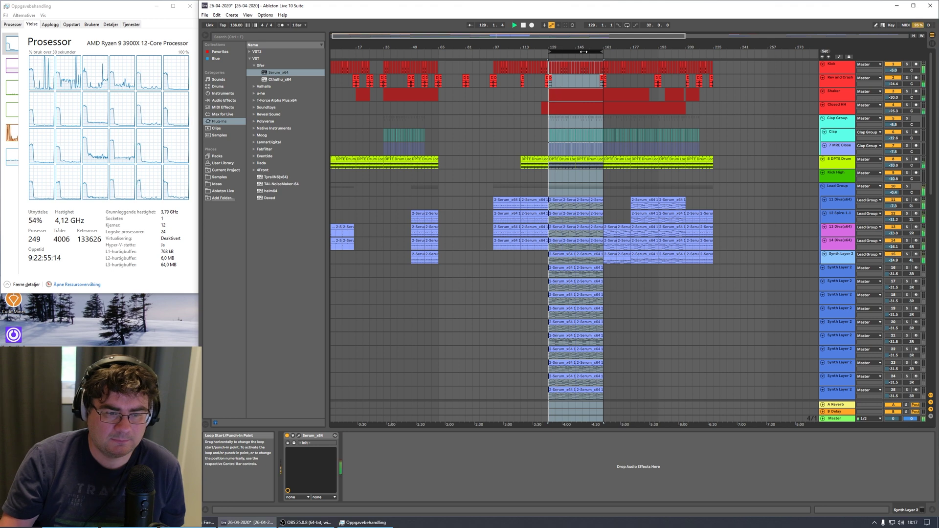
pyautogui.press('space')
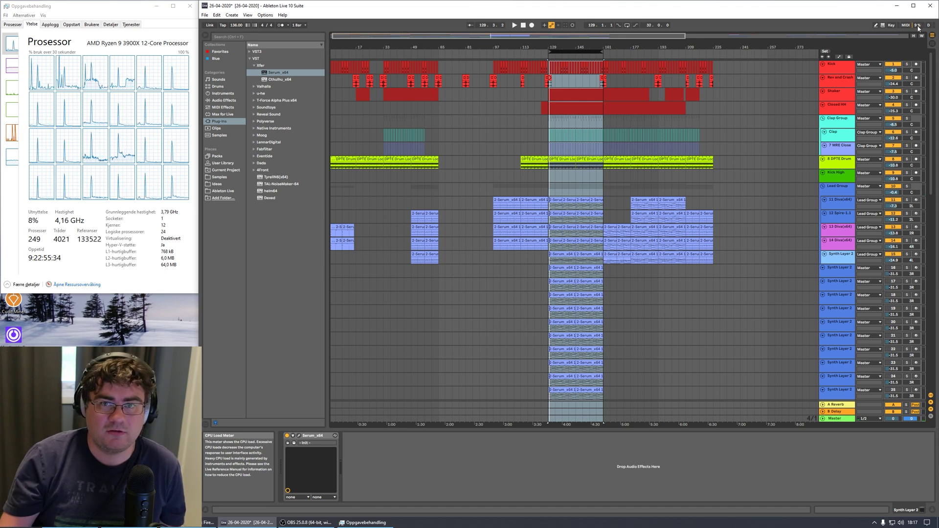
# - Review the Audio preferences (48000 sample rate, 256-sample buffer), then replay the loop
pyautogui.click(266, 16)
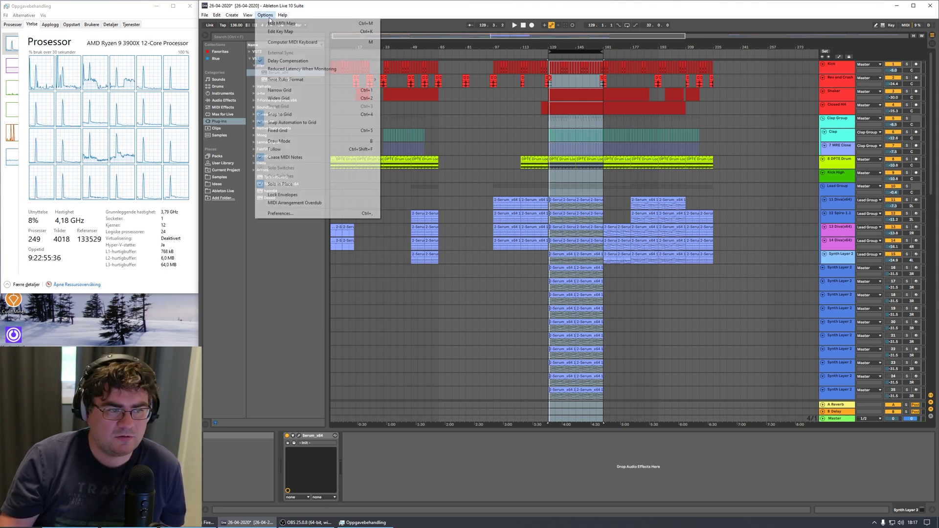
pyautogui.click(280, 213)
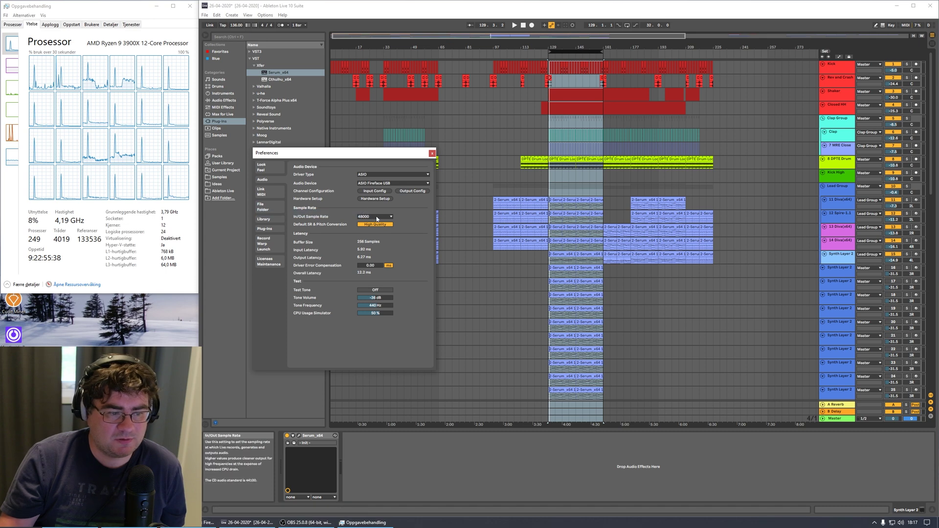
pyautogui.click(432, 153)
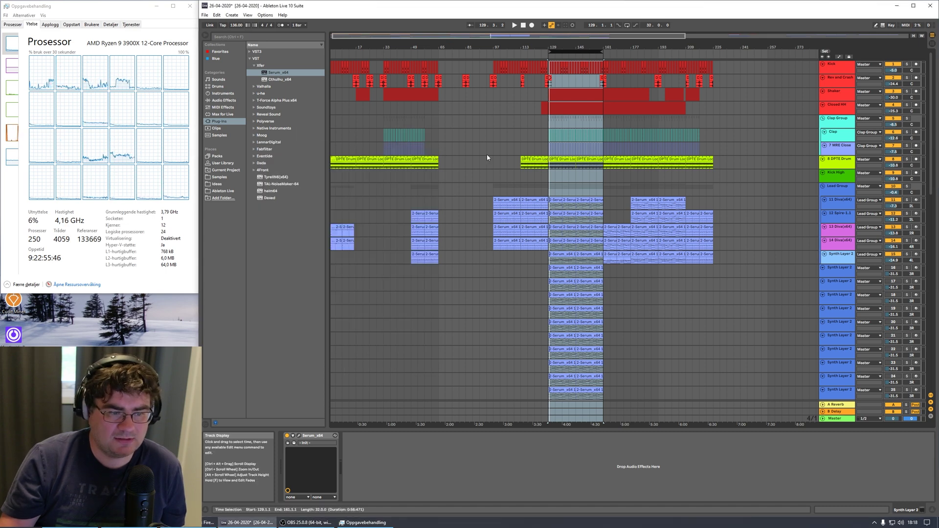
pyautogui.press('space')
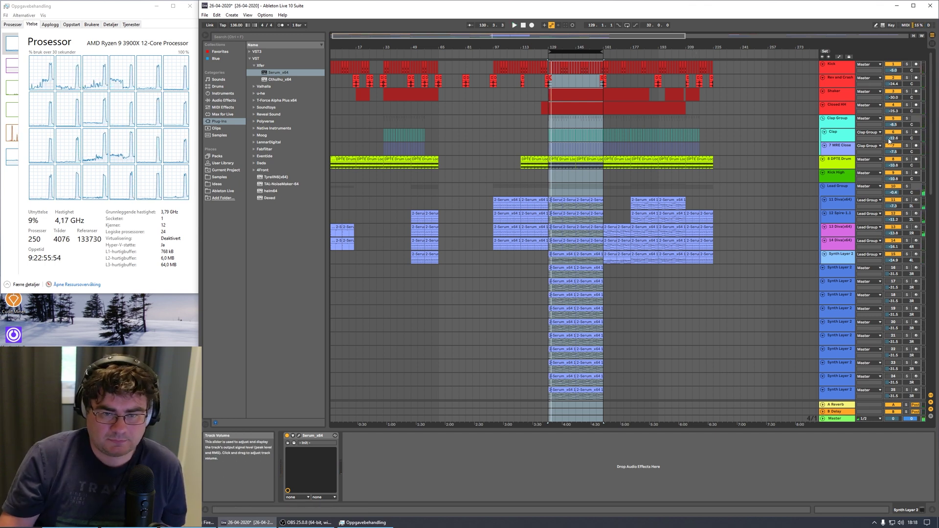
# - Toggle the Kick track off and on, play from bar 129 and watch Task Manager's CPU load
pyautogui.click(837, 72)
pyautogui.click(892, 65)
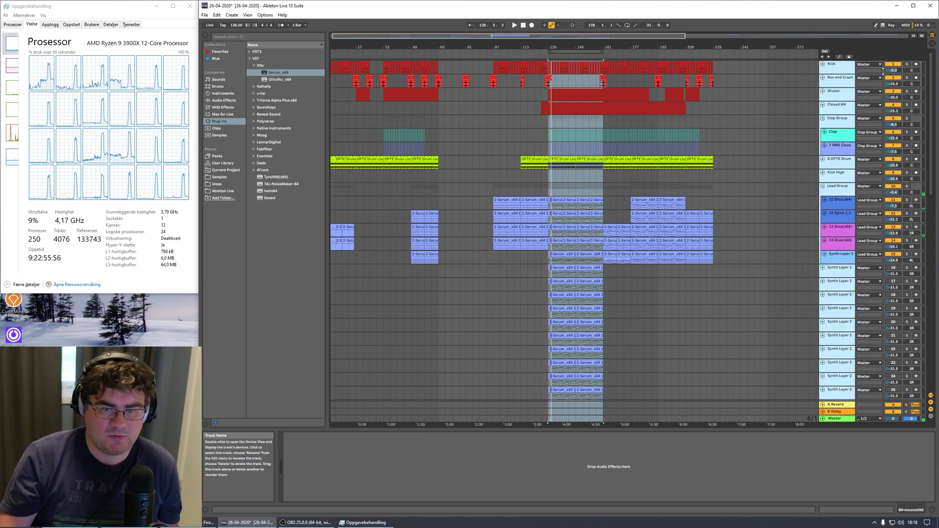
pyautogui.click(892, 65)
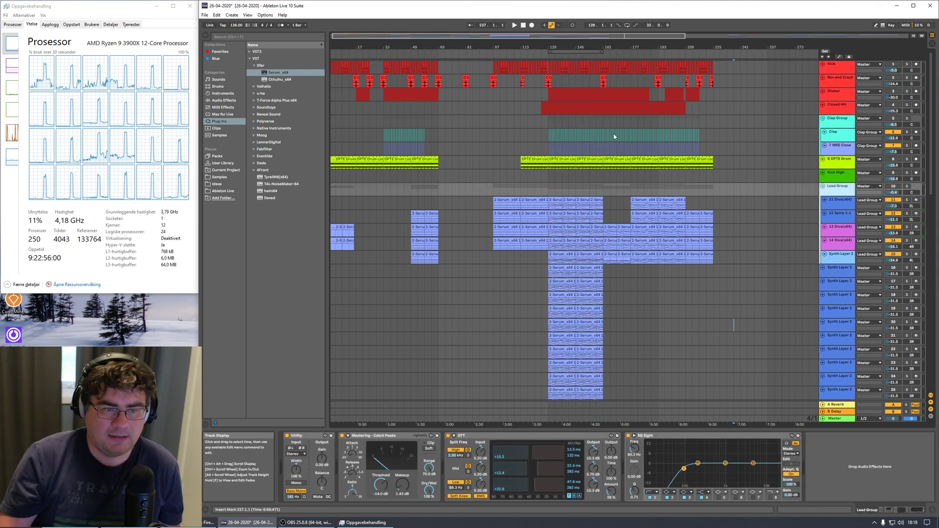
pyautogui.click(564, 52)
pyautogui.click(513, 25)
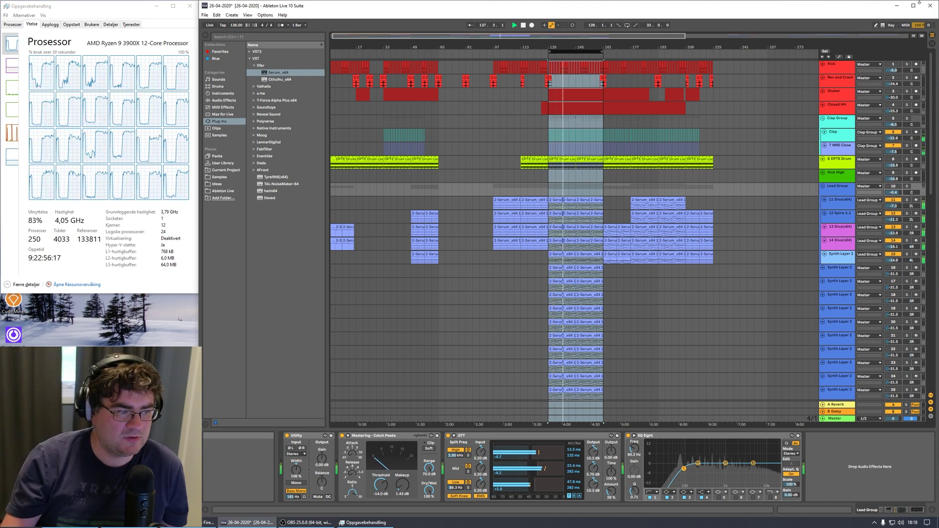
pyautogui.click(101, 163)
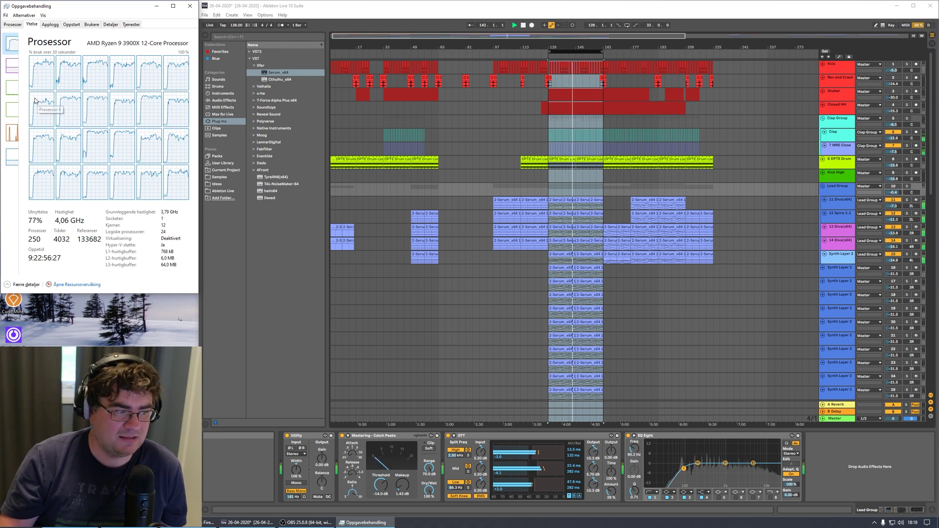
pyautogui.moveTo(20, 93); pyautogui.dragTo(26, 93)
pyautogui.scroll(-4, 842, 159)
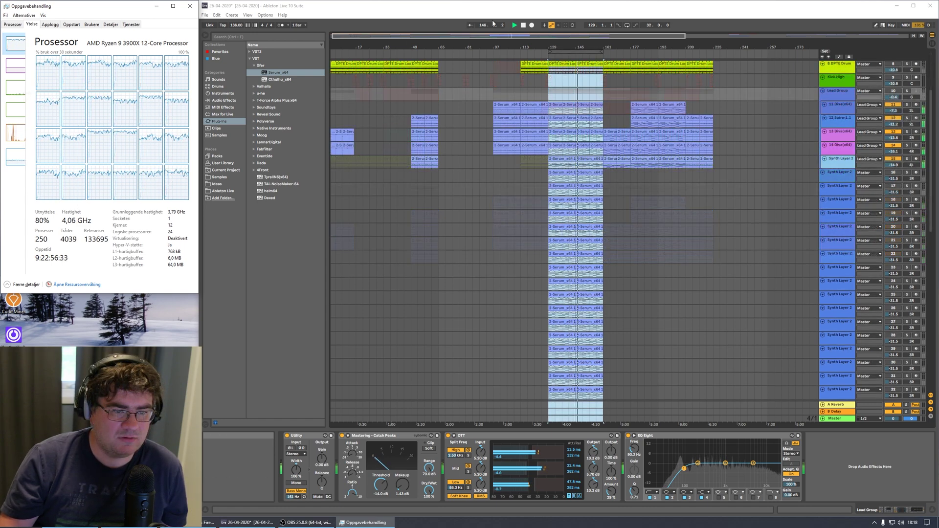
pyautogui.click(839, 172)
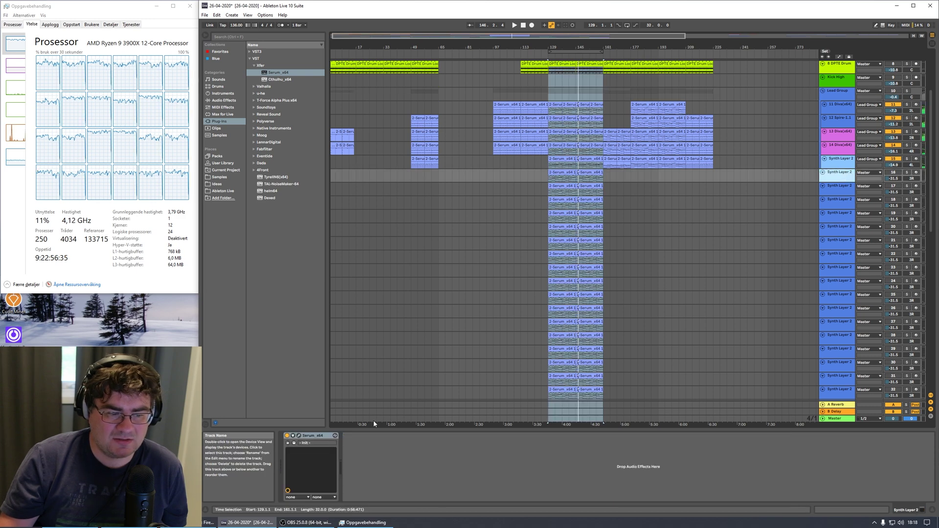
pyautogui.click(299, 436)
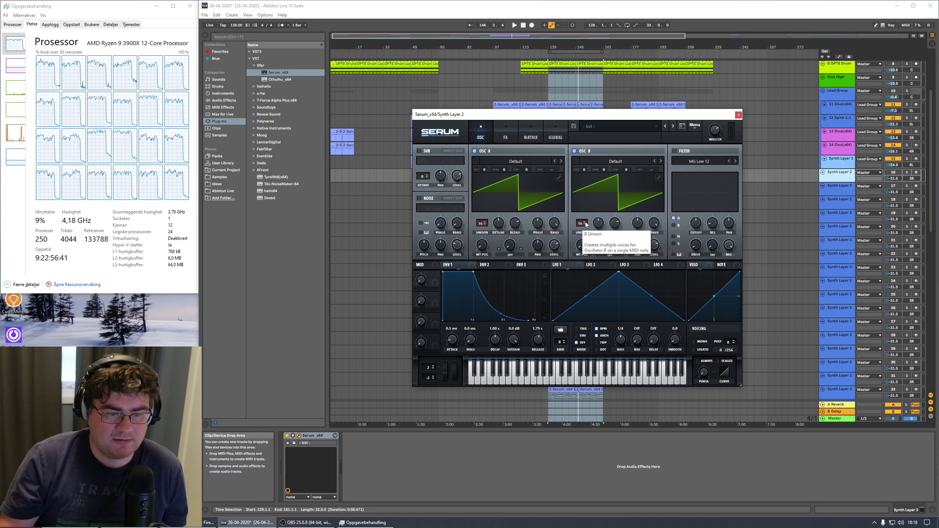
pyautogui.click(555, 137)
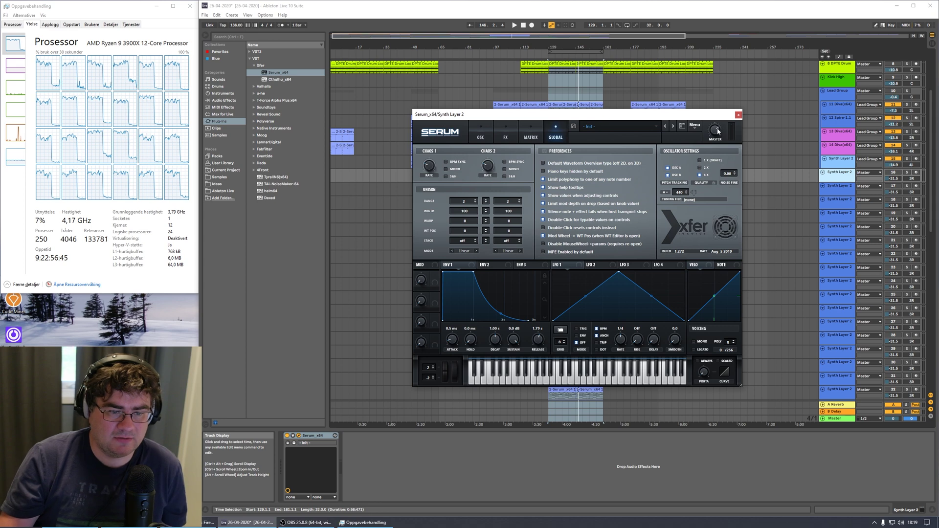
pyautogui.click(738, 115)
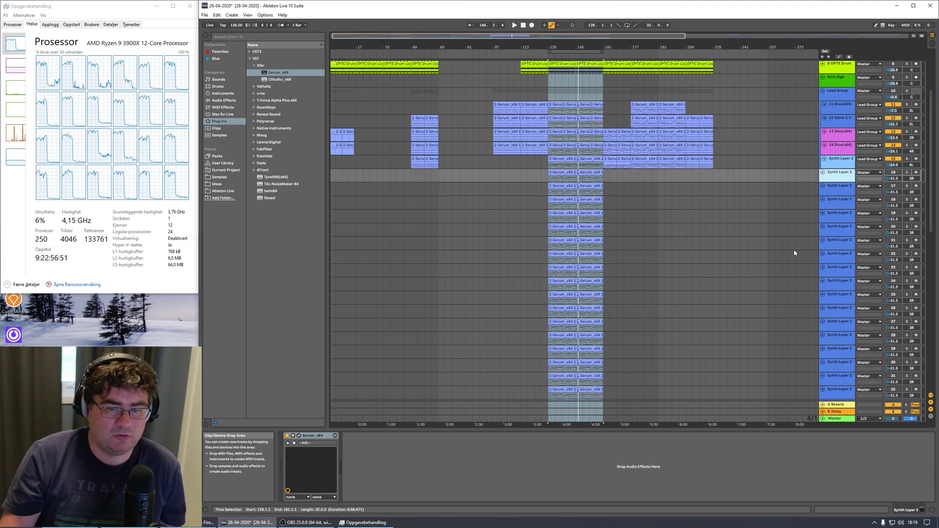
# - Delete the selected extra Synth Layer 2 tracks
pyautogui.scroll(-1, 841, 163)
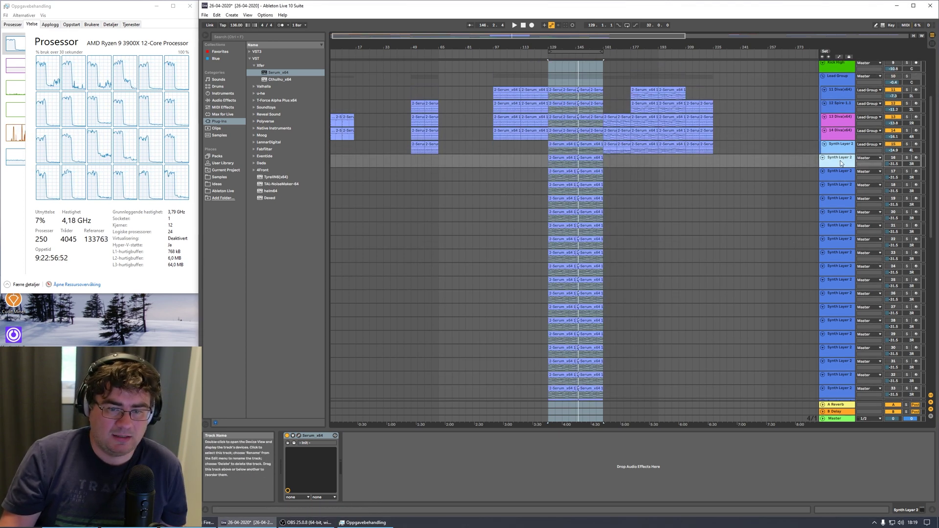
pyautogui.click(842, 391)
pyautogui.scroll(-3, 834, 338)
pyautogui.press('-')
pyautogui.press('-')
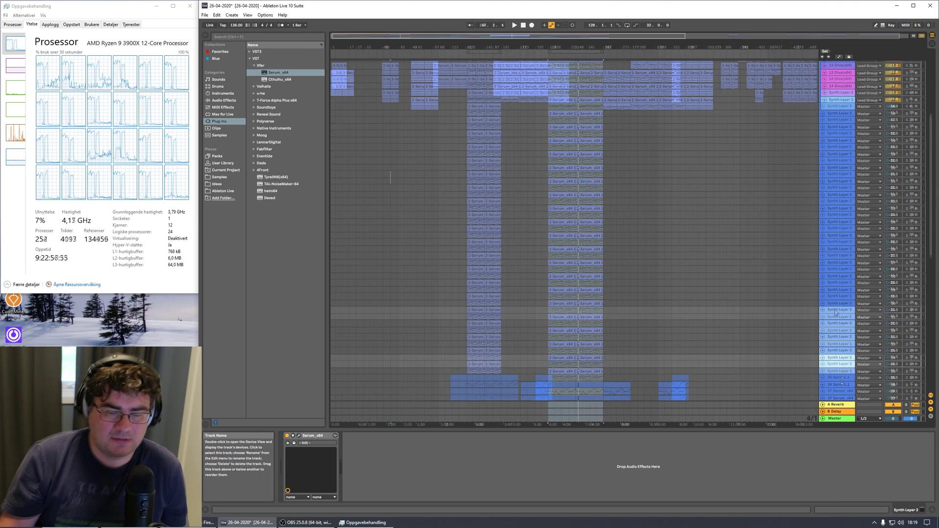
pyautogui.rightClick(832, 309)
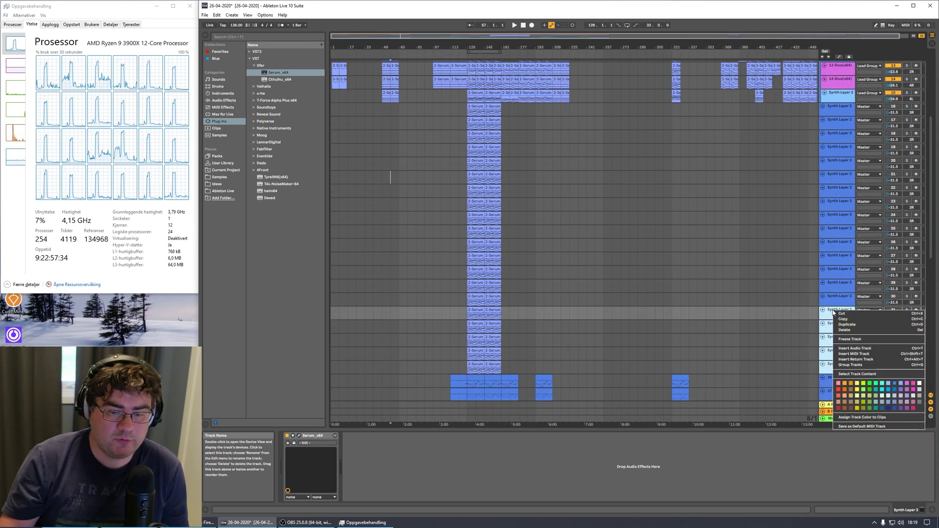
pyautogui.click(856, 330)
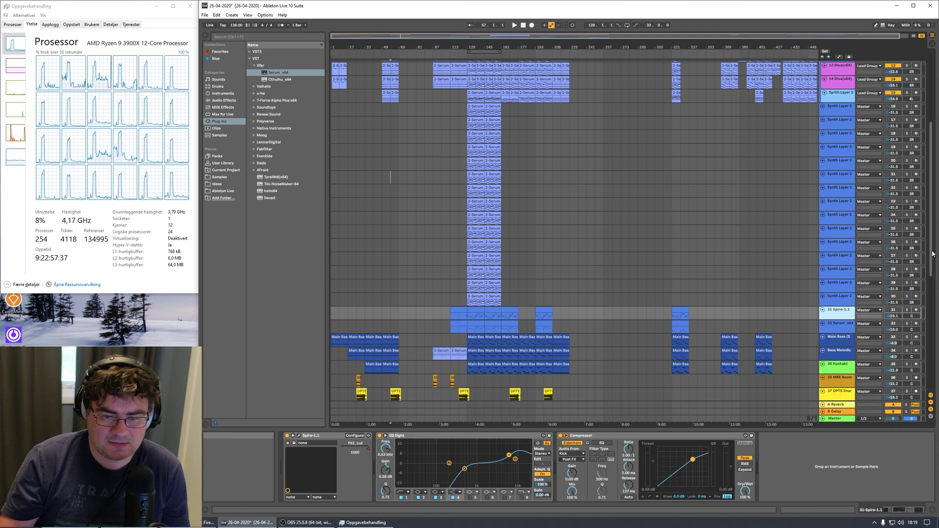
# - Select the Clap Group track, then play the song briefly and stop to check CPU load
pyautogui.scroll(10, 875, 206)
pyautogui.click(888, 128)
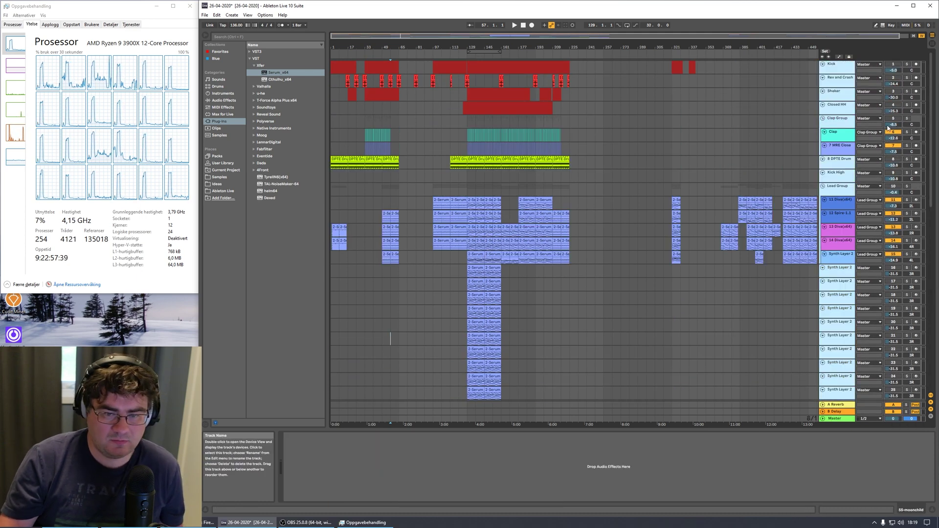
pyautogui.scroll(-3, 684, 147)
pyautogui.click(514, 26)
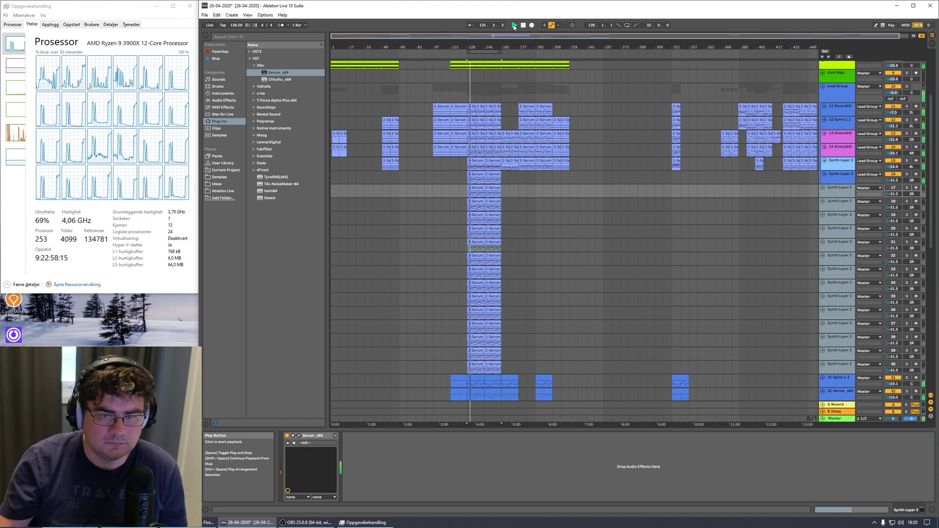
pyautogui.scroll(-1, 930, 206)
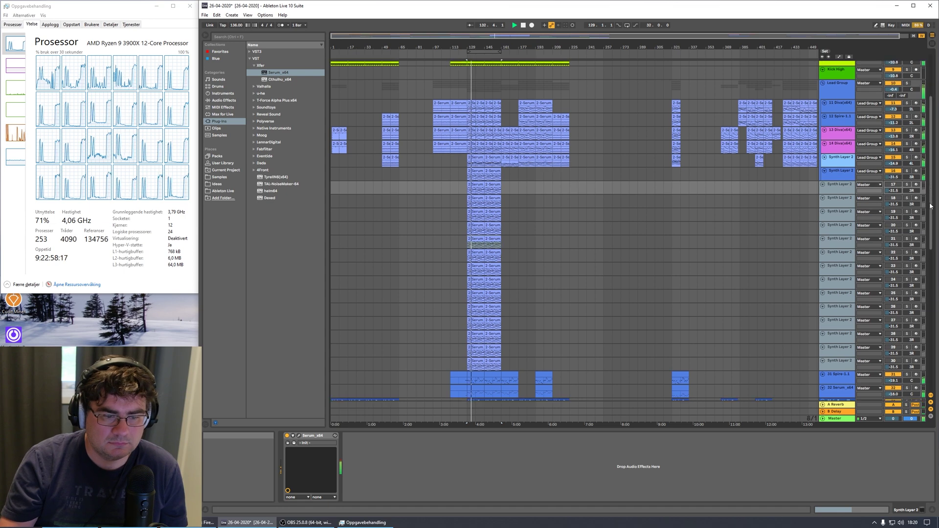
pyautogui.moveTo(930, 206); pyautogui.dragTo(928, 104)
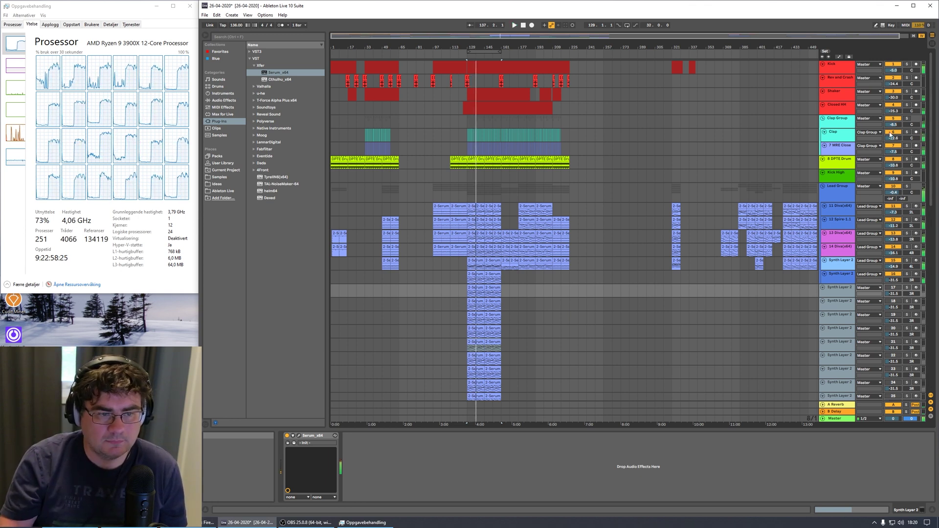
pyautogui.press('space')
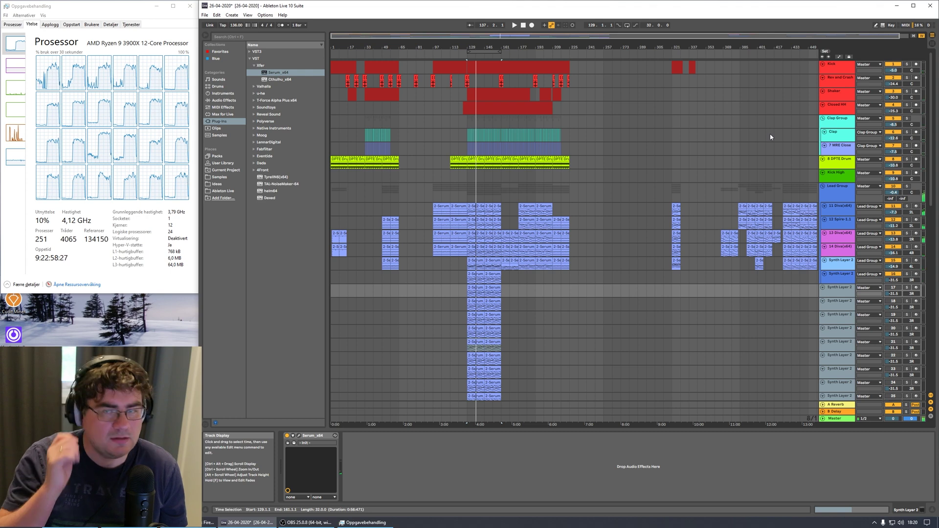
# - Select Synth Layer 2 tracks 26 through 30 and delete them
pyautogui.scroll(-6, 771, 315)
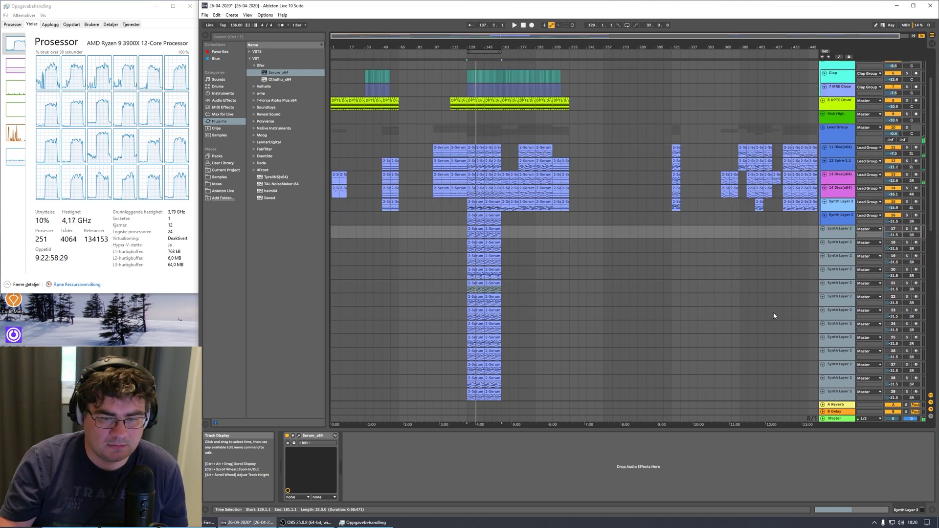
pyautogui.click(767, 330)
pyautogui.scroll(-3, 769, 333)
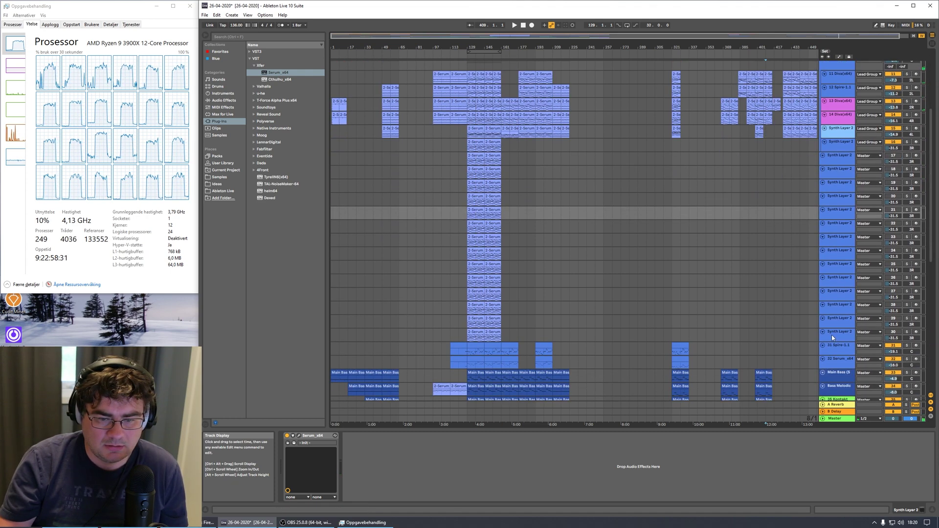
pyautogui.click(841, 333)
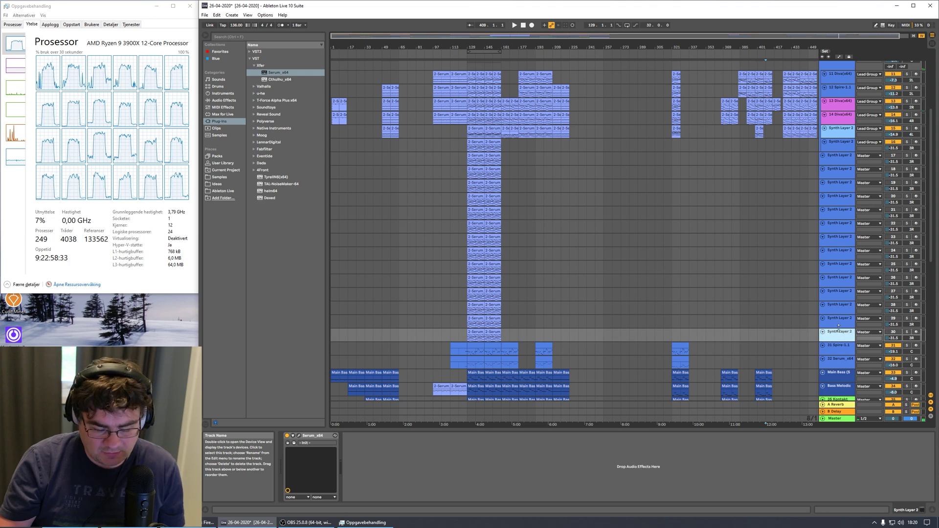
pyautogui.keyDown('shift'); pyautogui.click(839, 286); pyautogui.keyUp('shift')
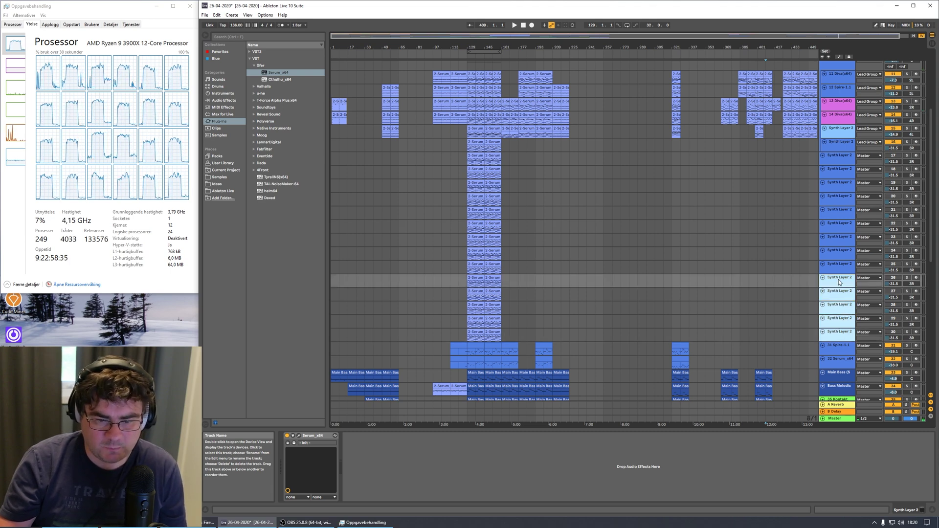
pyautogui.press('Delete')
# - Select bars 129–161, play them and stop playback
pyautogui.scroll(8, 635, 220)
pyautogui.click(478, 50)
pyautogui.press('space')
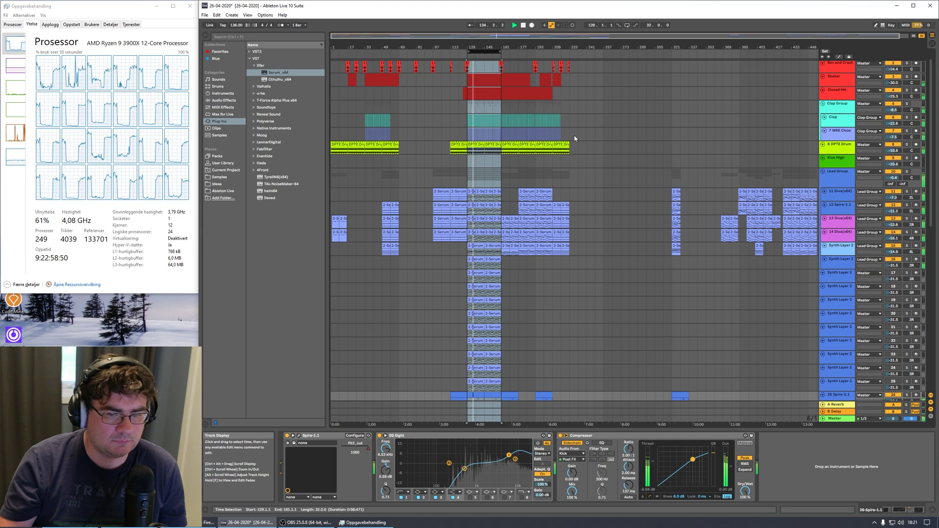
pyautogui.press('space')
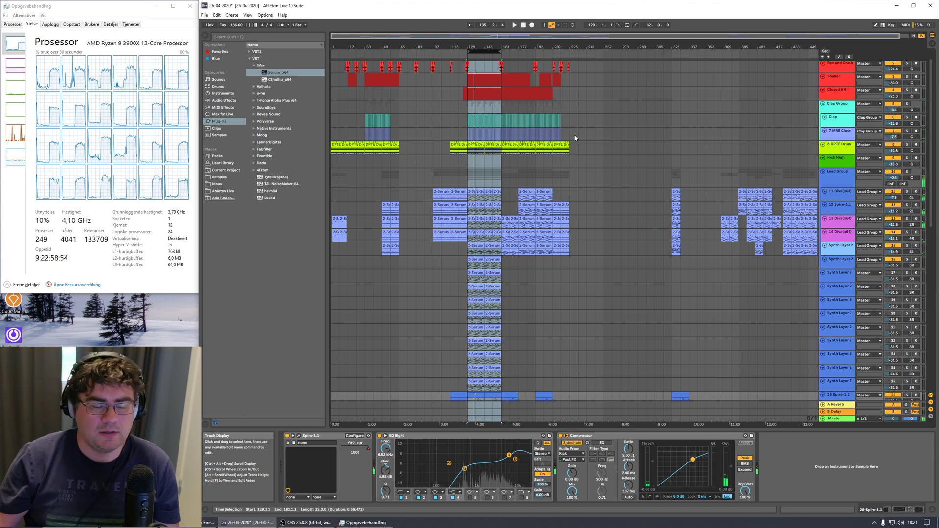
pyautogui.click(609, 273)
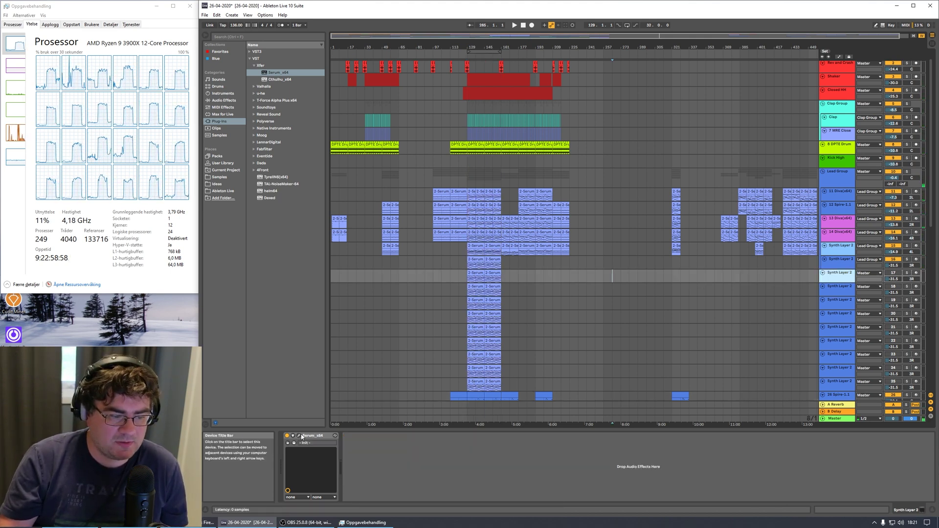
pyautogui.hotkey('ctrl', 'alt', 'p')
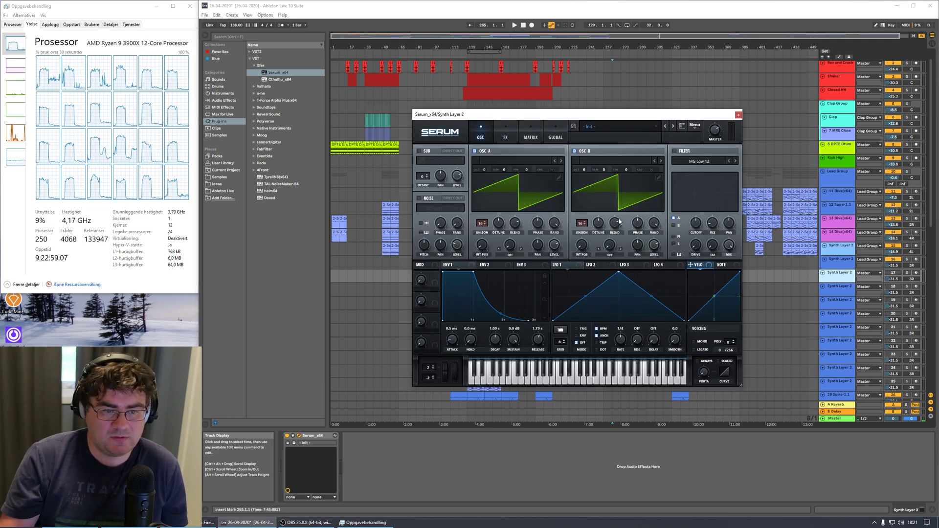
pyautogui.click(555, 137)
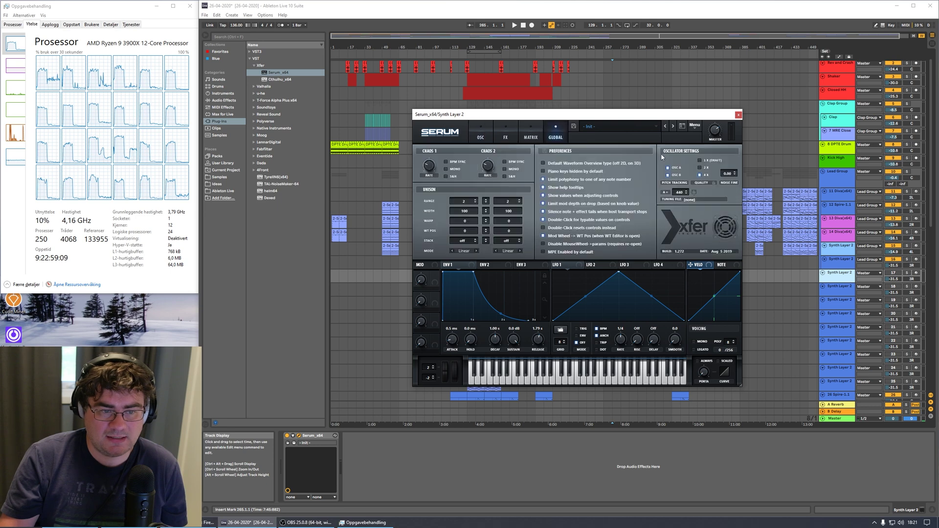
pyautogui.click(492, 139)
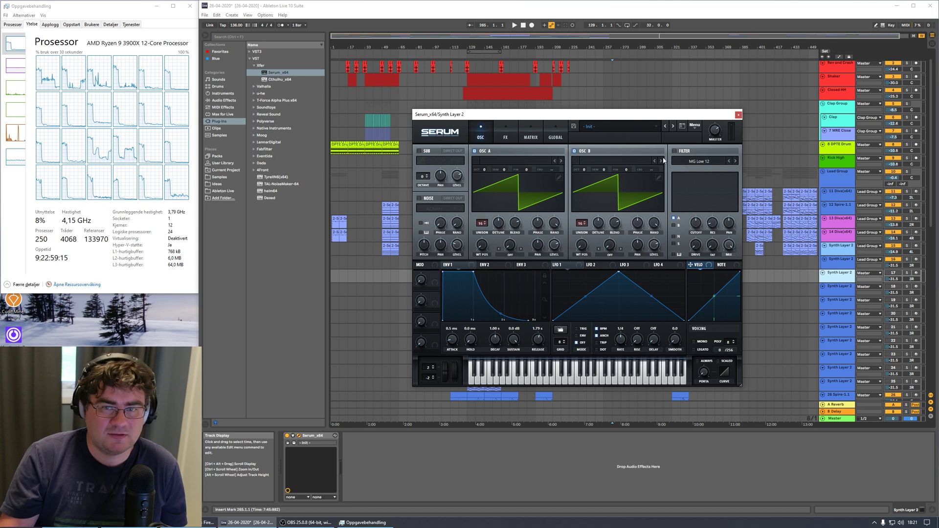
# - Close the Serum window and inspect the Diva, Spire-1.1 and Synth Layer 2 device chains
pyautogui.click(738, 114)
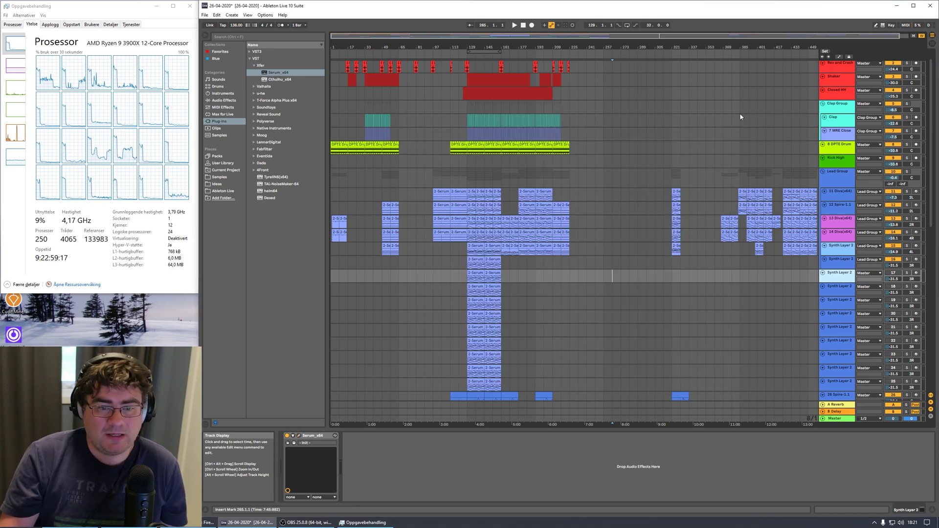
pyautogui.scroll(1, 933, 203)
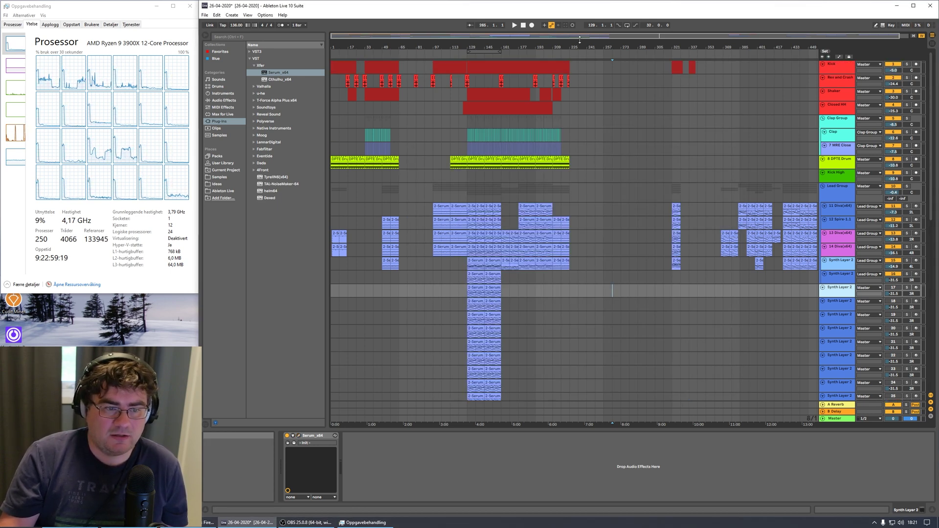
pyautogui.click(840, 210)
pyautogui.click(840, 222)
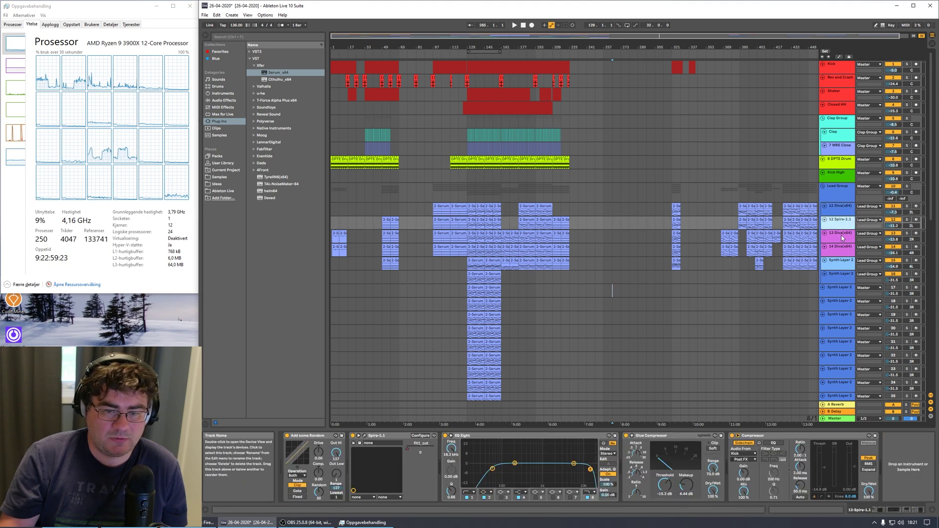
pyautogui.click(841, 236)
pyautogui.click(839, 255)
pyautogui.click(839, 259)
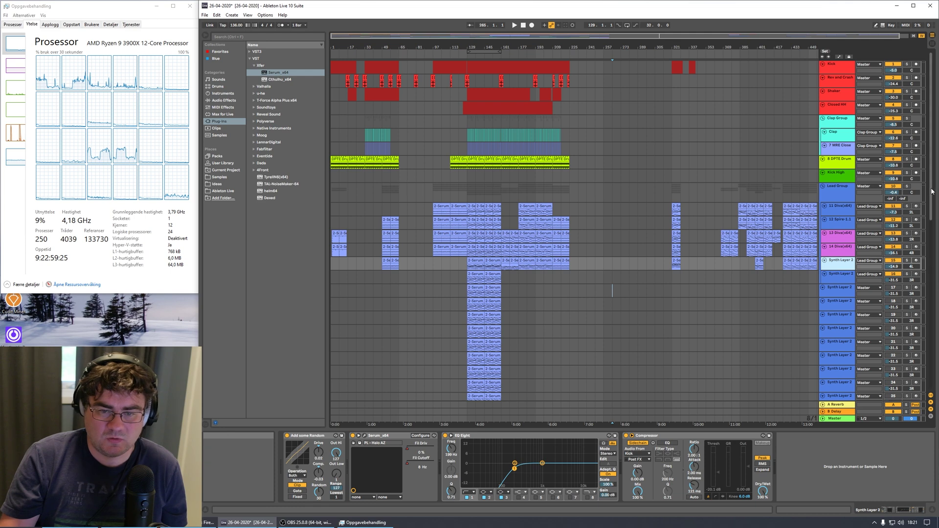
# - Scroll further down the track list to review the I Wish Audio track's device chain
pyautogui.scroll(-5, 933, 274)
pyautogui.scroll(-3, 934, 294)
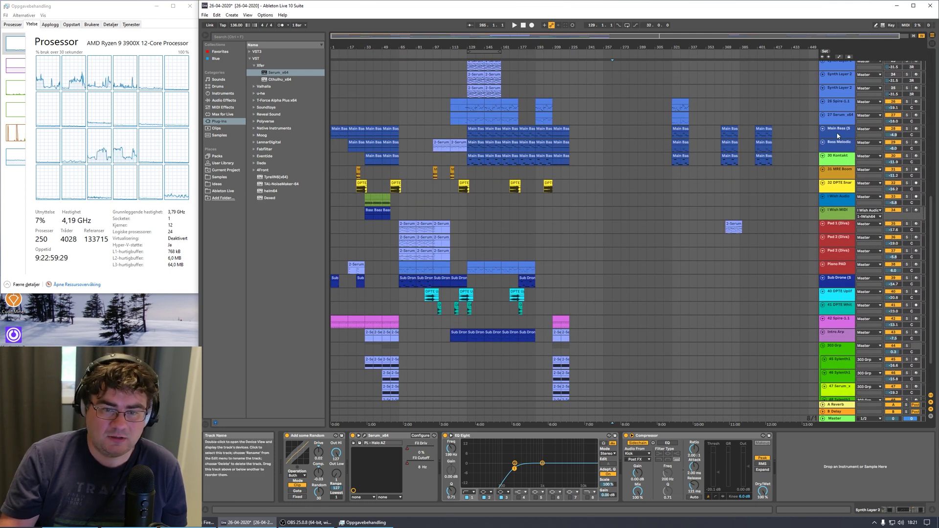
pyautogui.click(853, 203)
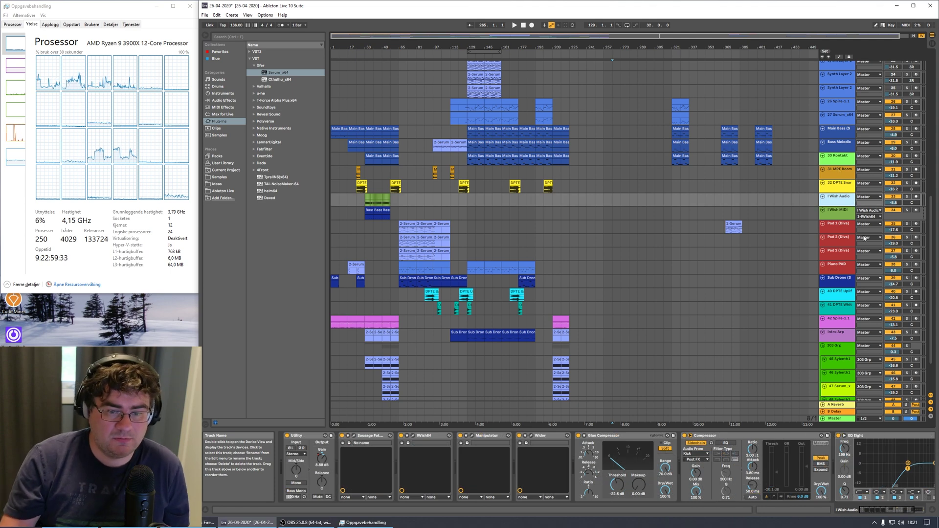
pyautogui.scroll(-2, 813, 292)
pyautogui.scroll(3, 663, 244)
pyautogui.scroll(4, 663, 244)
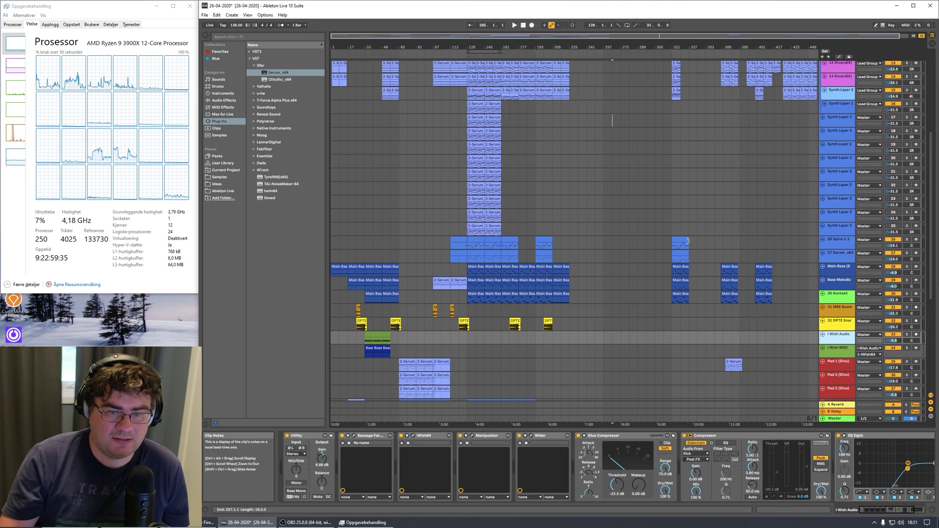
# - Select Synth Layer 2 track 17, scroll the multi-core FAQ, and bring OBS Studio forward
pyautogui.click(838, 148)
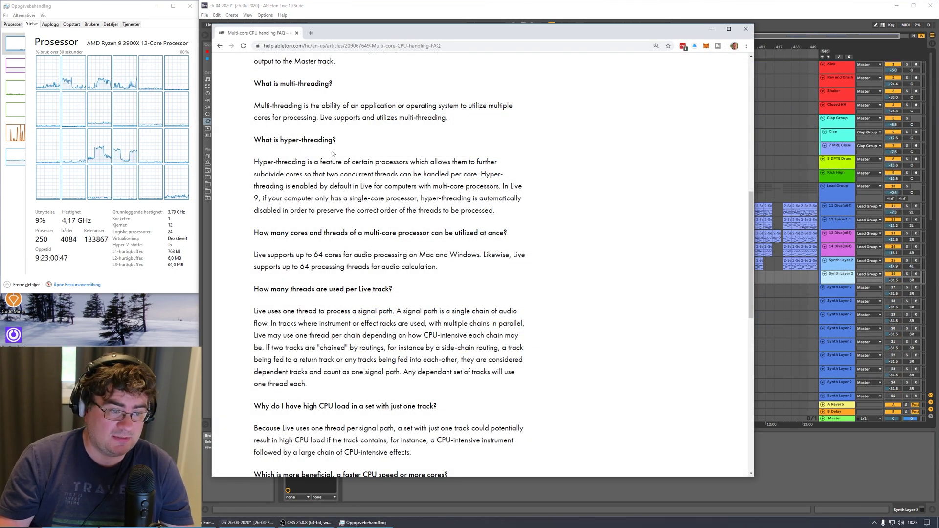
pyautogui.scroll(-4, 331, 188)
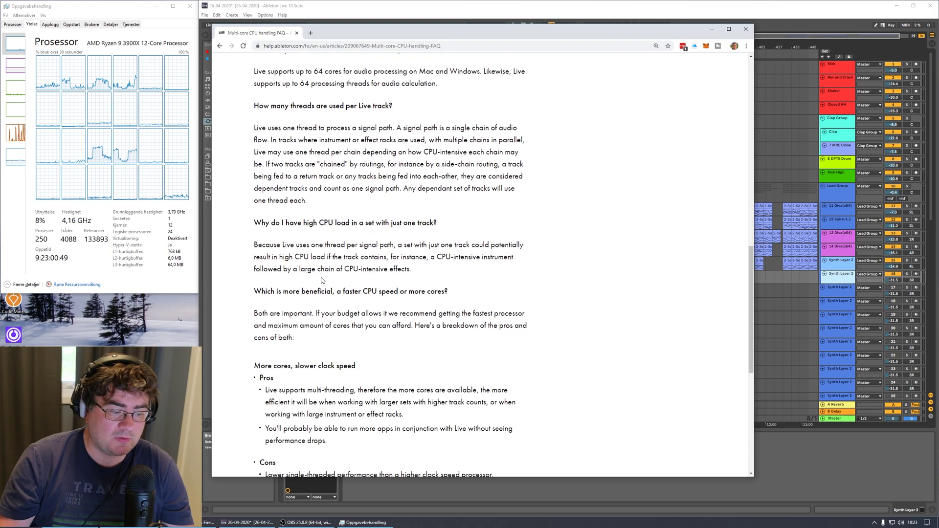
pyautogui.click(313, 521)
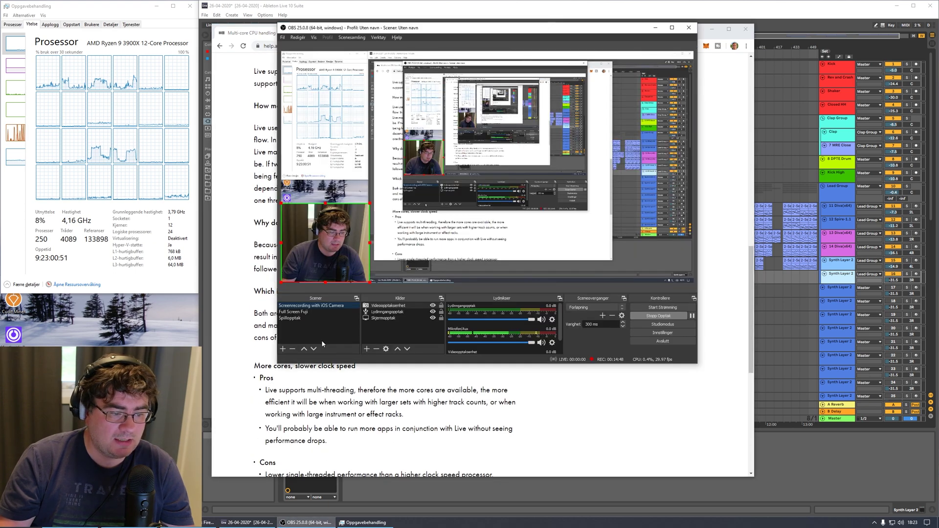